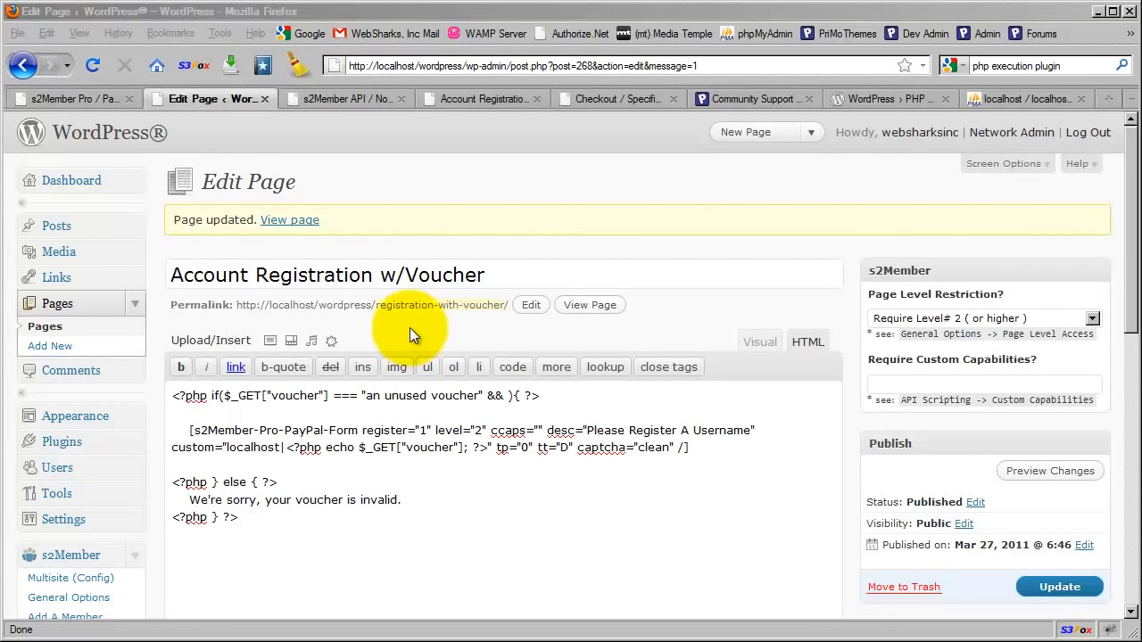
Clear the s2Member page level restriction for the Account Registration w/Voucher page so that no level is required
left_click(1002, 321)
left_click(939, 337)
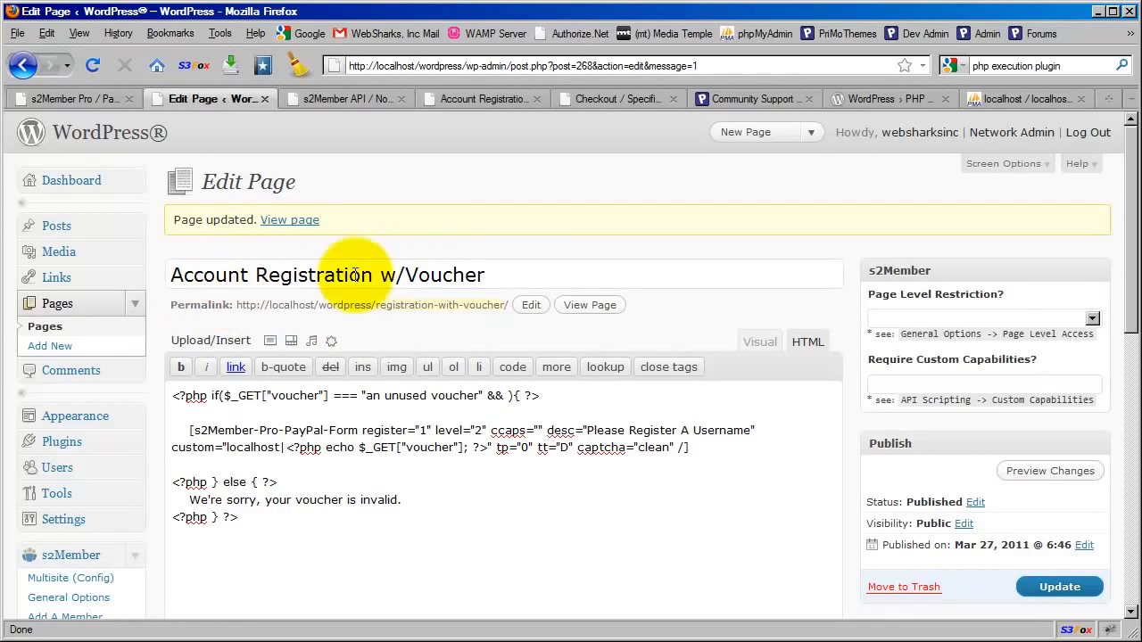
left_click(443, 326)
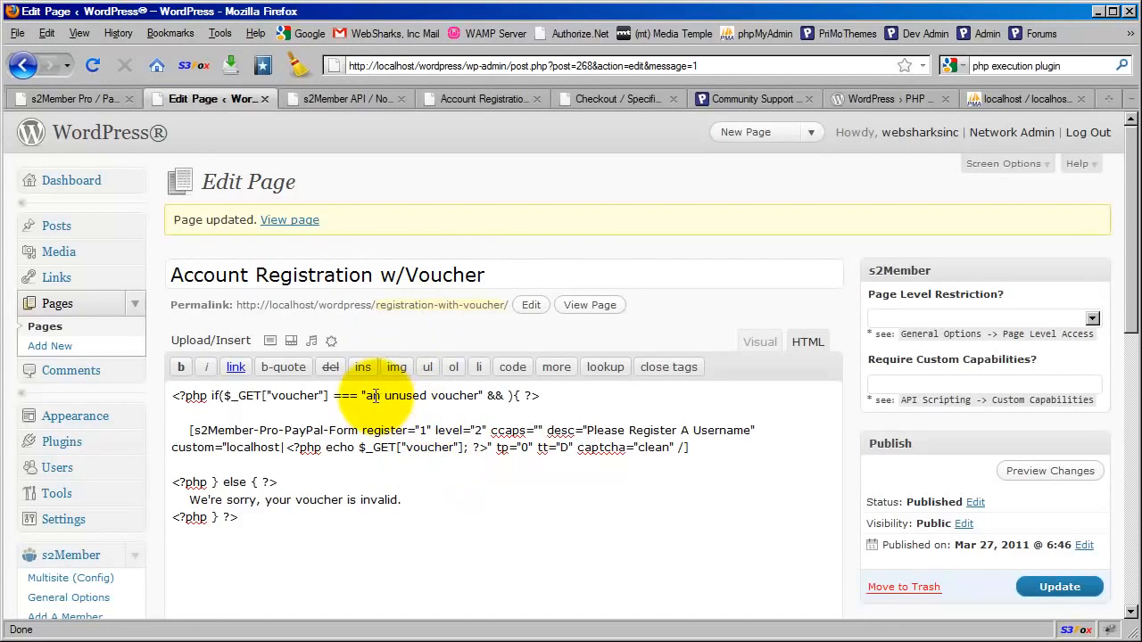
Review the invalid-voucher message in the page content and the base address in the permalink
left_click(319, 501)
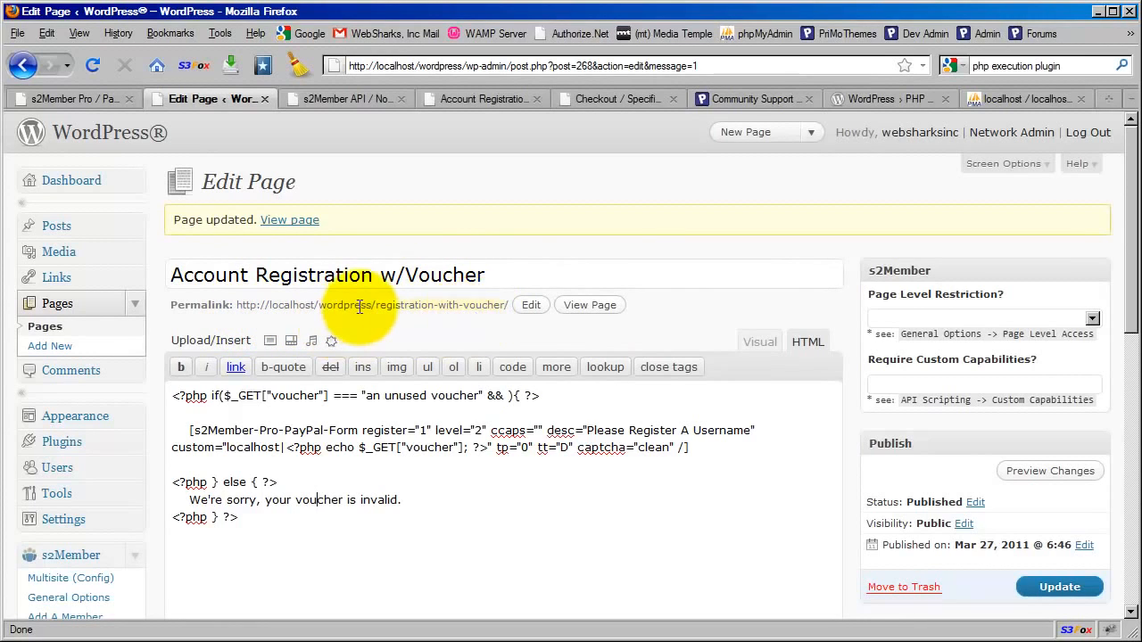
left_click_drag(375, 305, 237, 307)
left_click(411, 323)
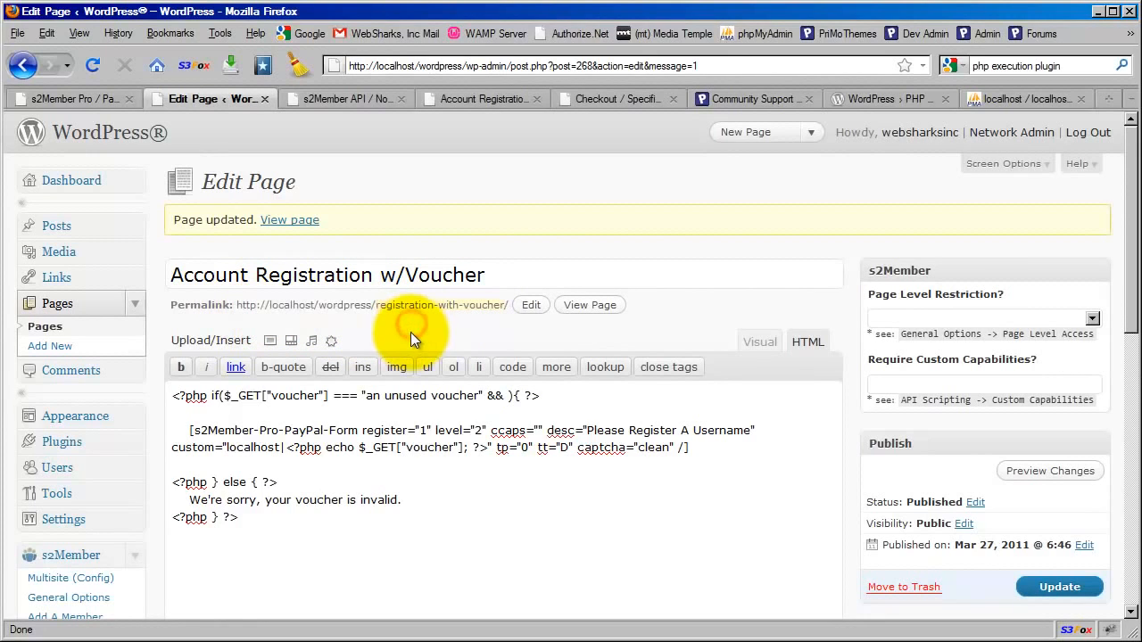
Open the published Account Registration w/Voucher page and examine the voucher parameter and its value in the page address
left_click(469, 95)
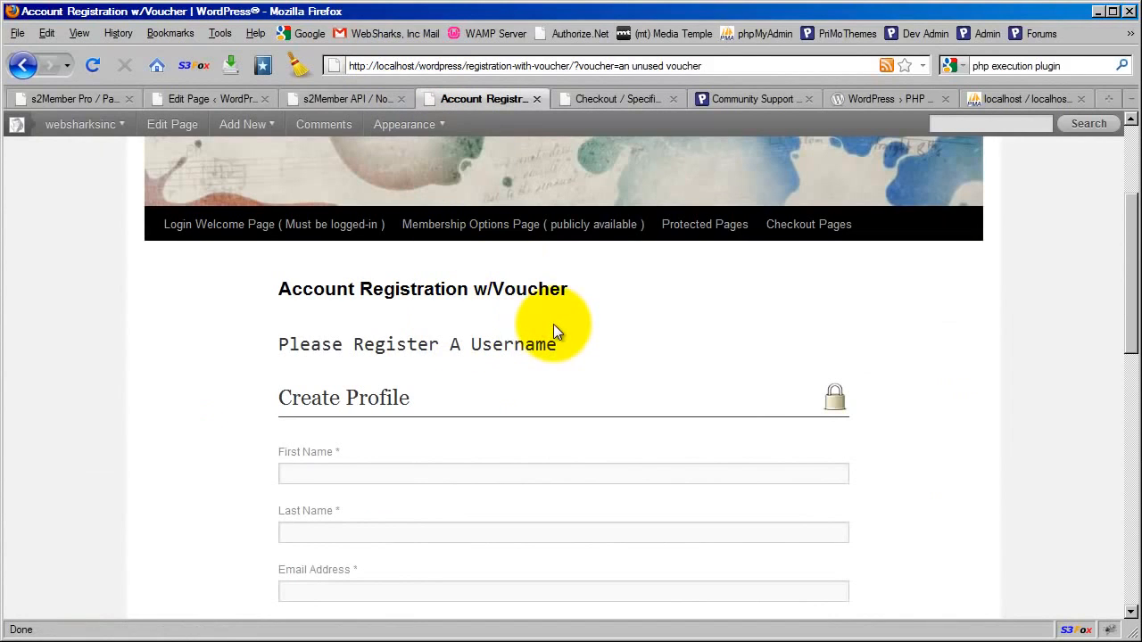
left_click(477, 66)
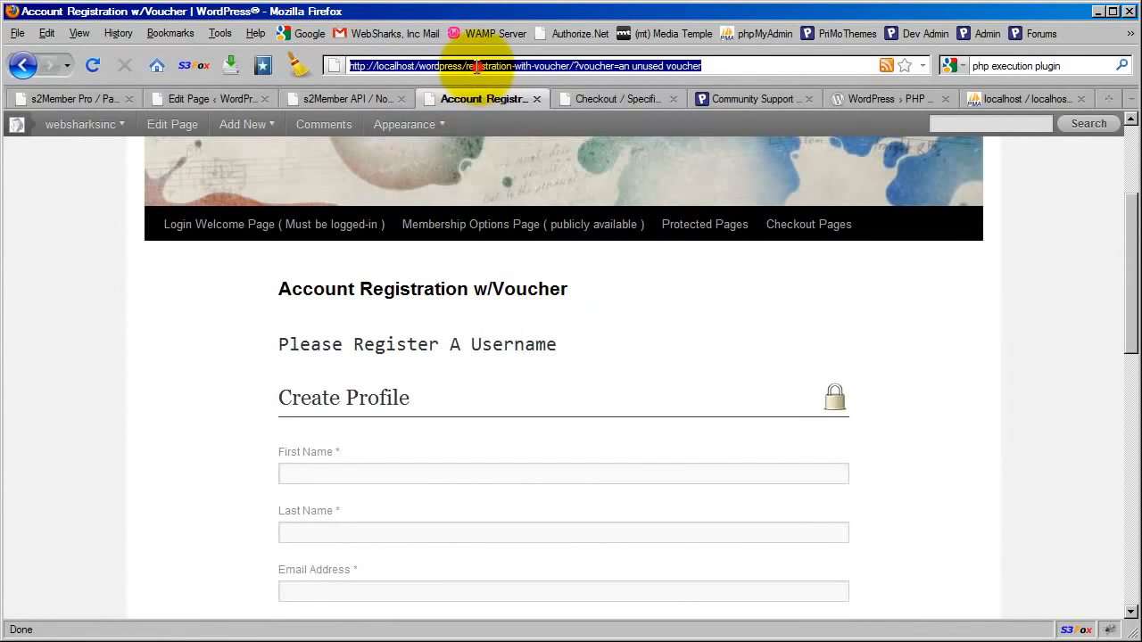
left_click(465, 66)
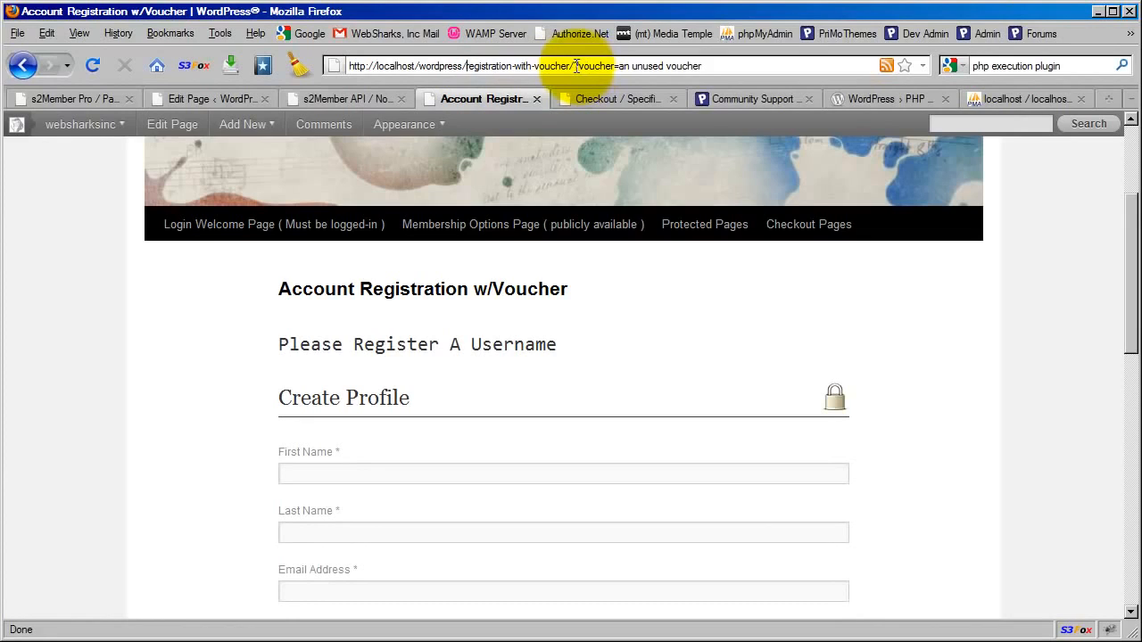
left_click_drag(574, 66, 620, 66)
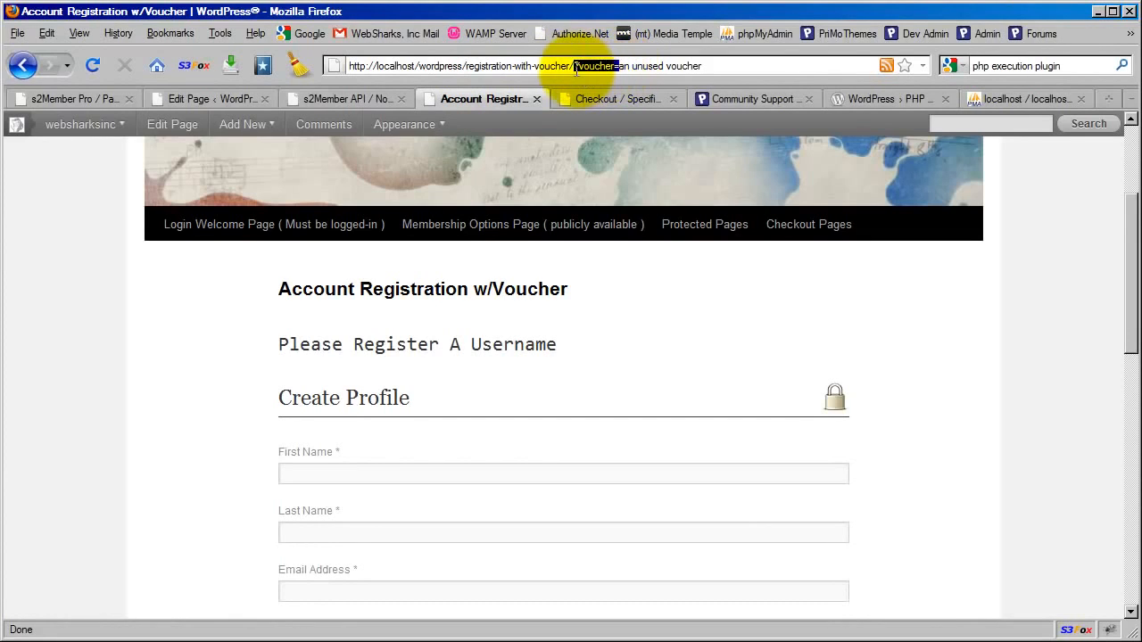
left_click_drag(702, 66, 620, 66)
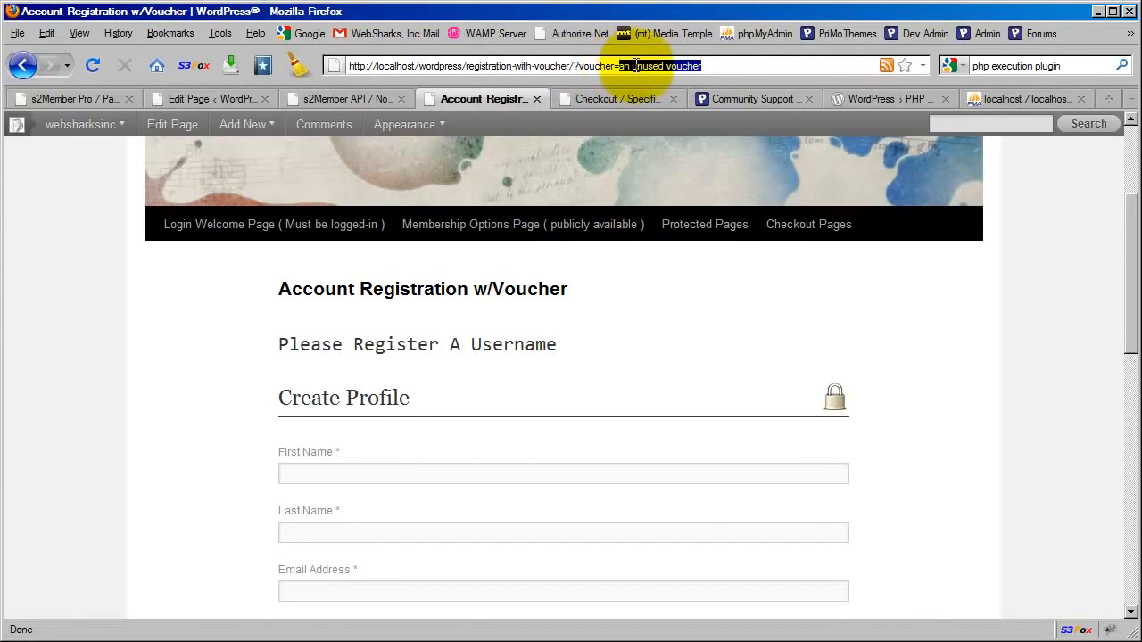
left_click(601, 321)
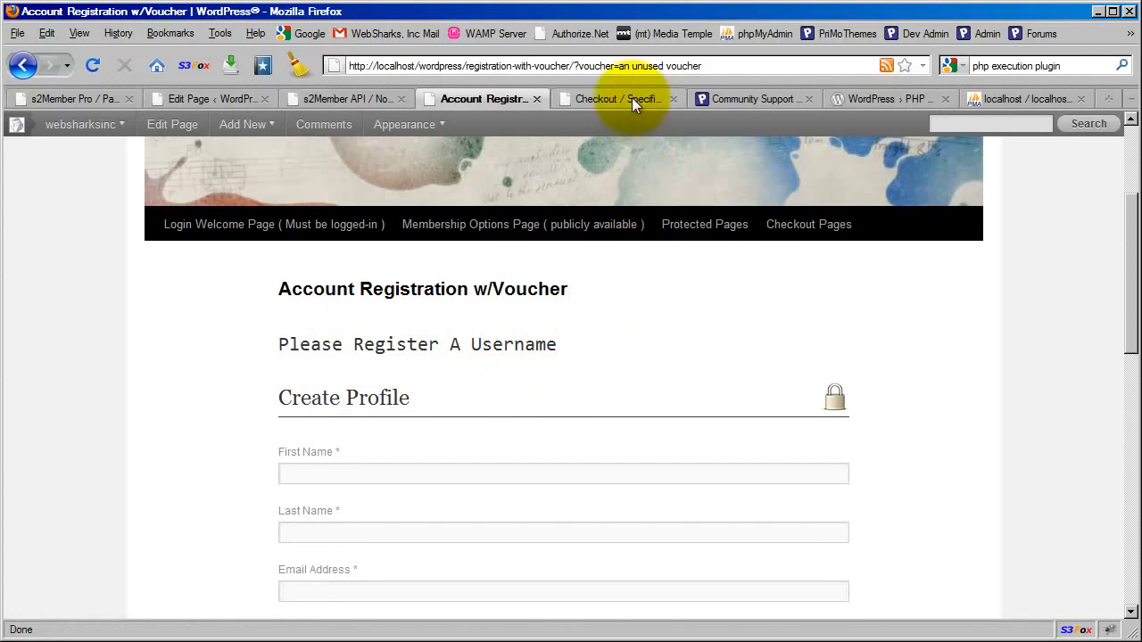
double_click(592, 66)
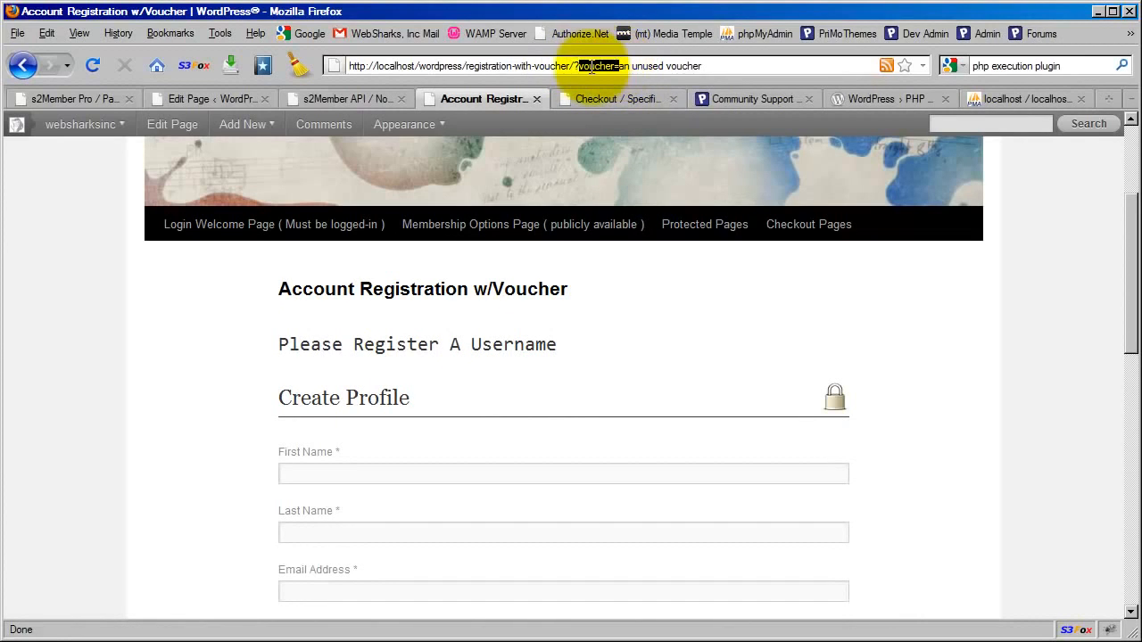
left_click(631, 66)
left_click_drag(620, 66, 706, 65)
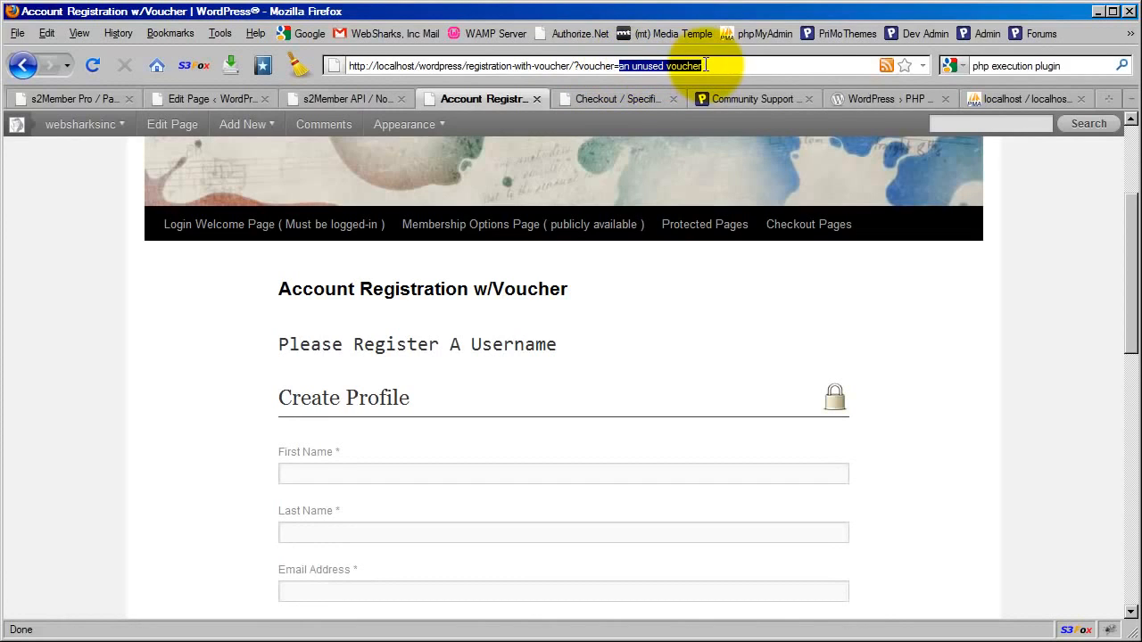
left_click(608, 345)
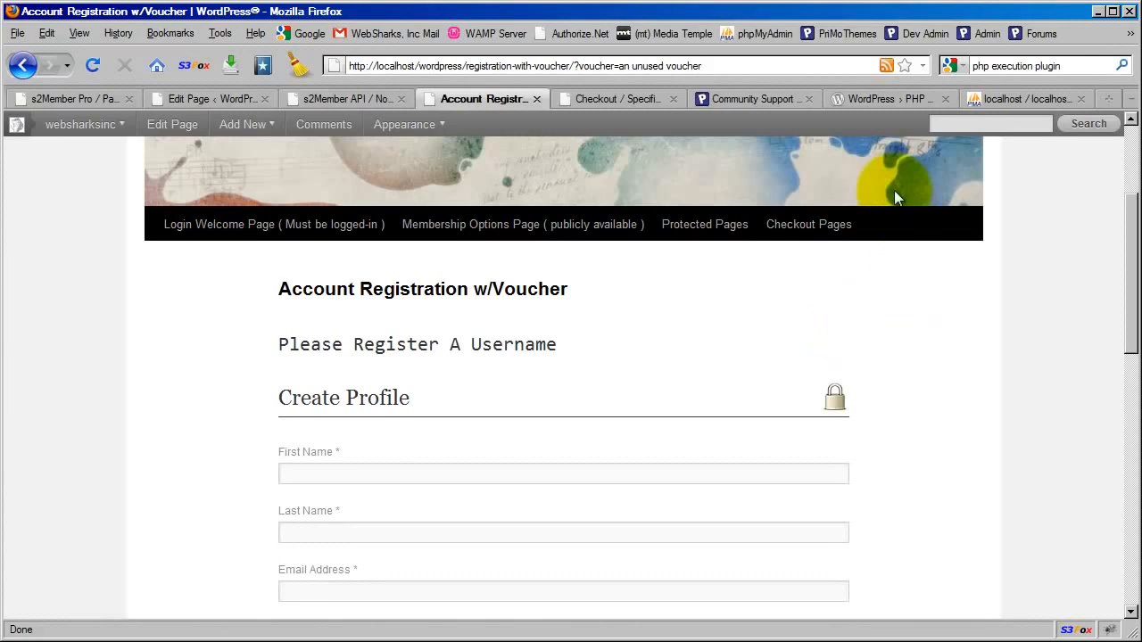
left_click(703, 65)
left_click_drag(704, 65, 620, 65)
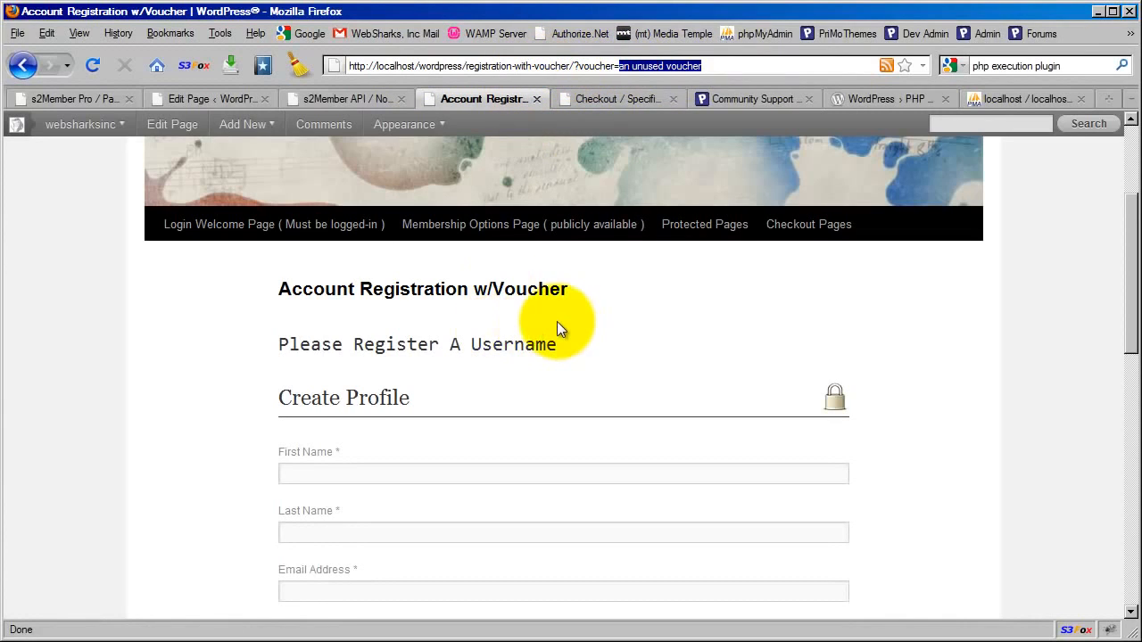
left_click(603, 332)
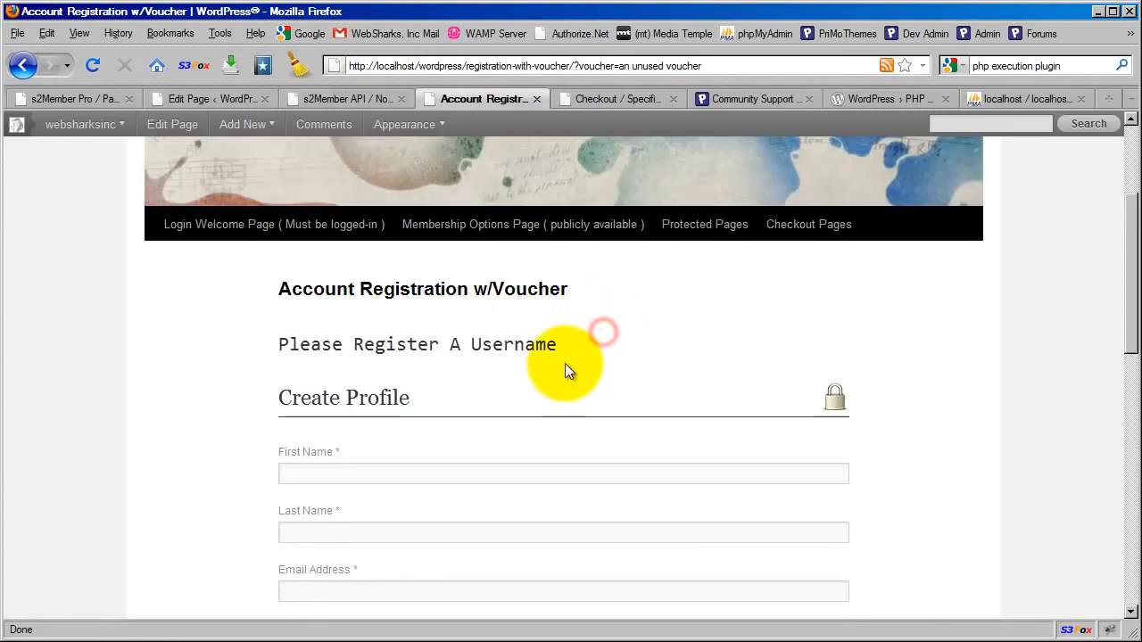
Review the registration form from the profile fields through Additional Info and Security Code to Complete Registration
scroll(565, 363, "down", 2)
scroll(471, 451, "up", 2)
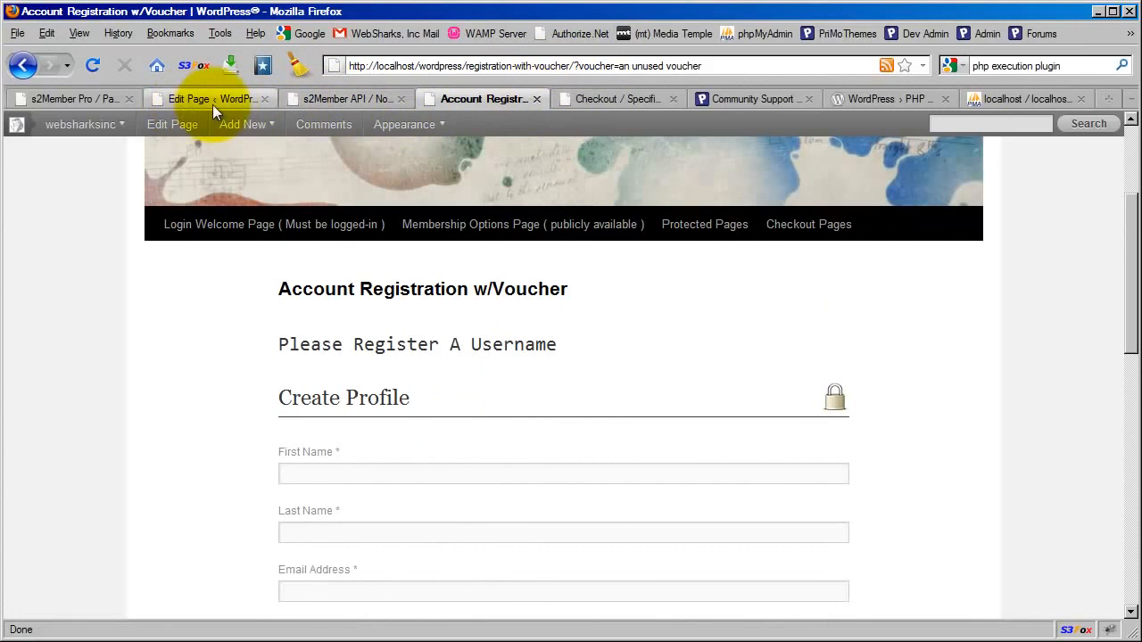
scroll(313, 357, "down", 4)
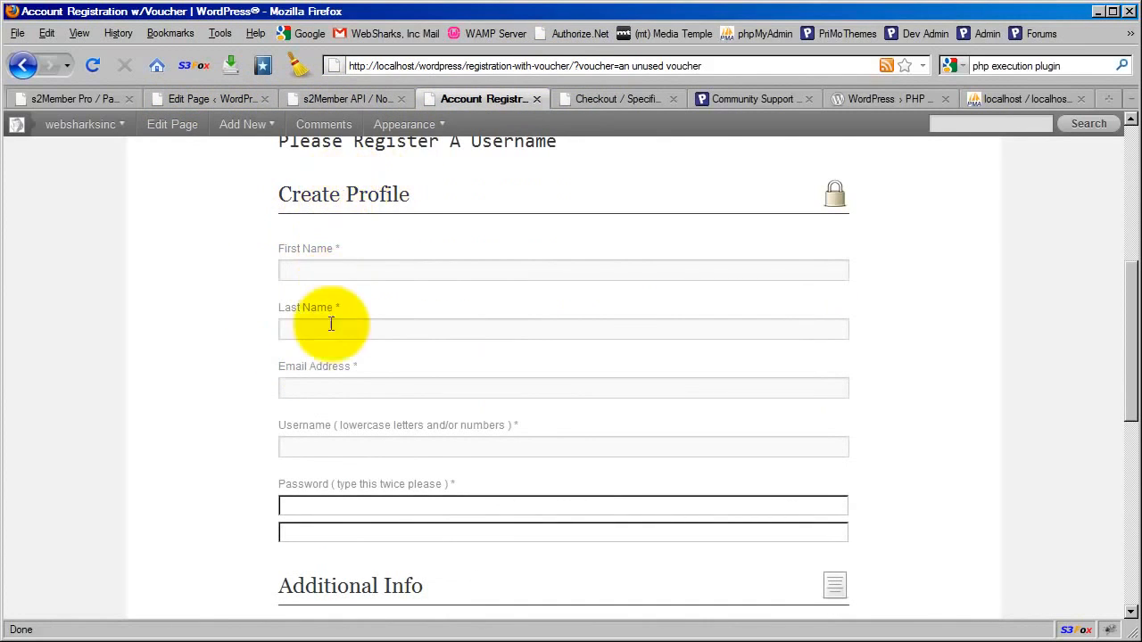
scroll(371, 371, "down", 6)
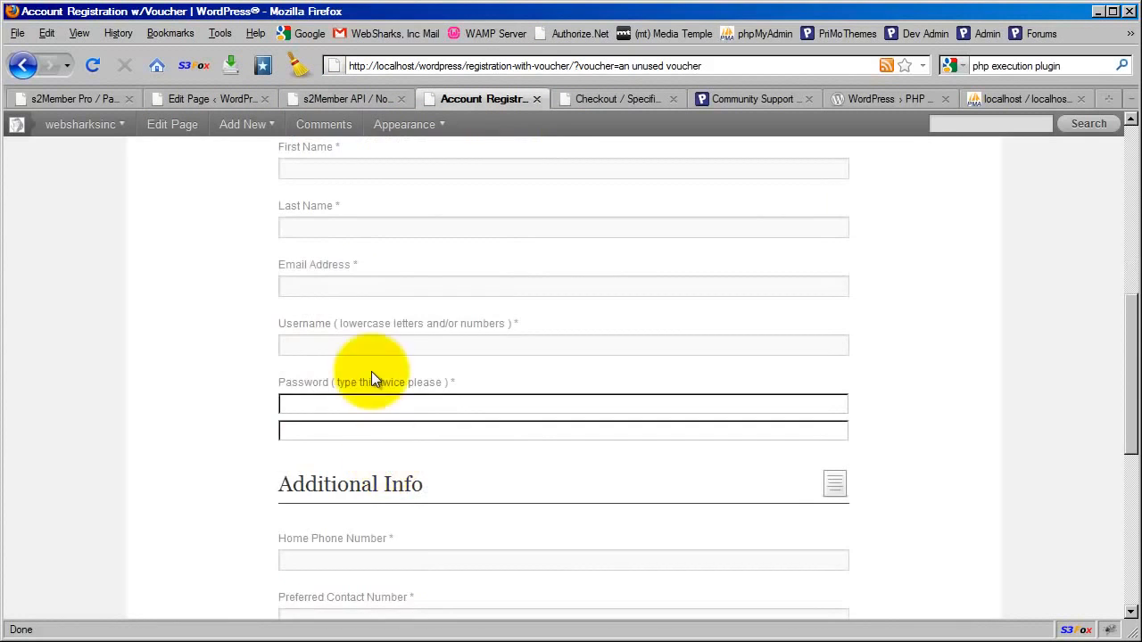
scroll(361, 290, "down", 2)
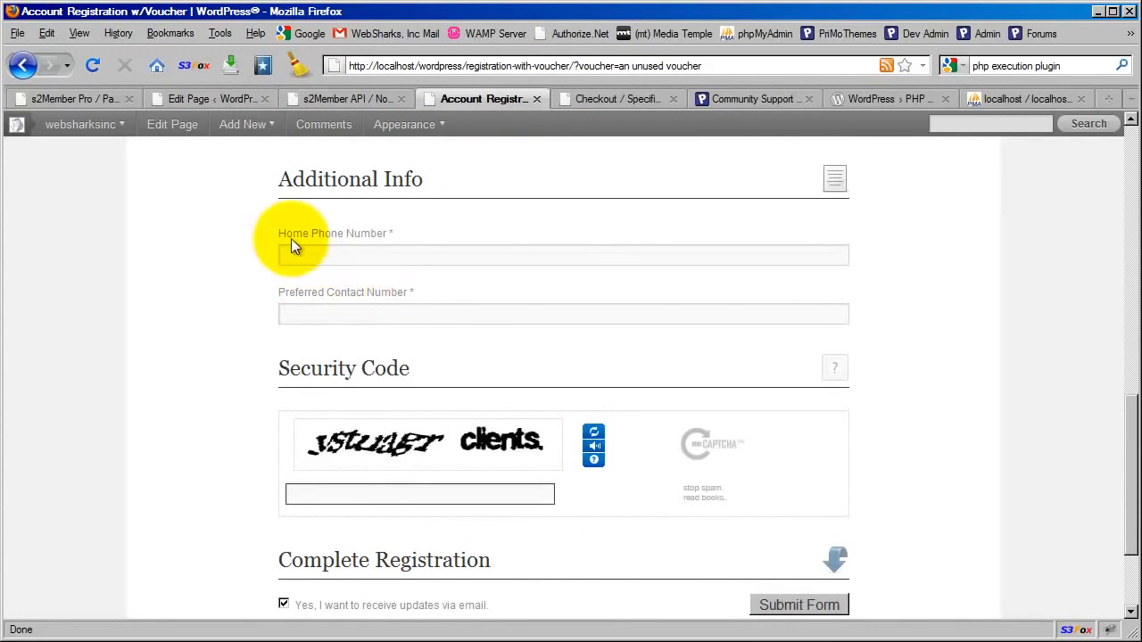
scroll(366, 366, "down", 2)
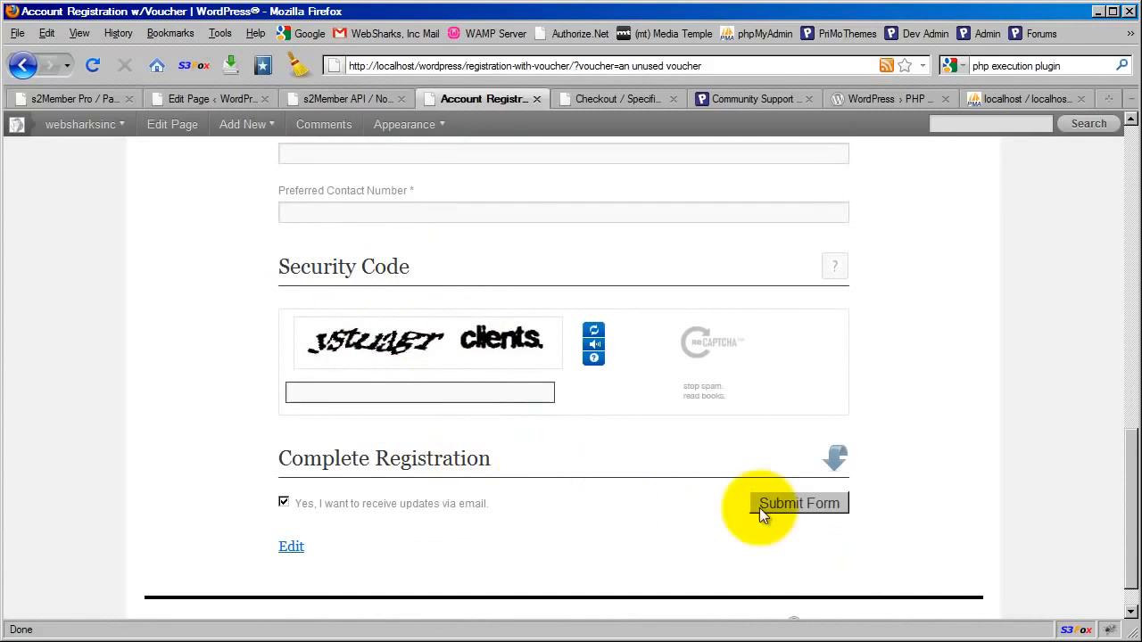
scroll(505, 456, "up", 12)
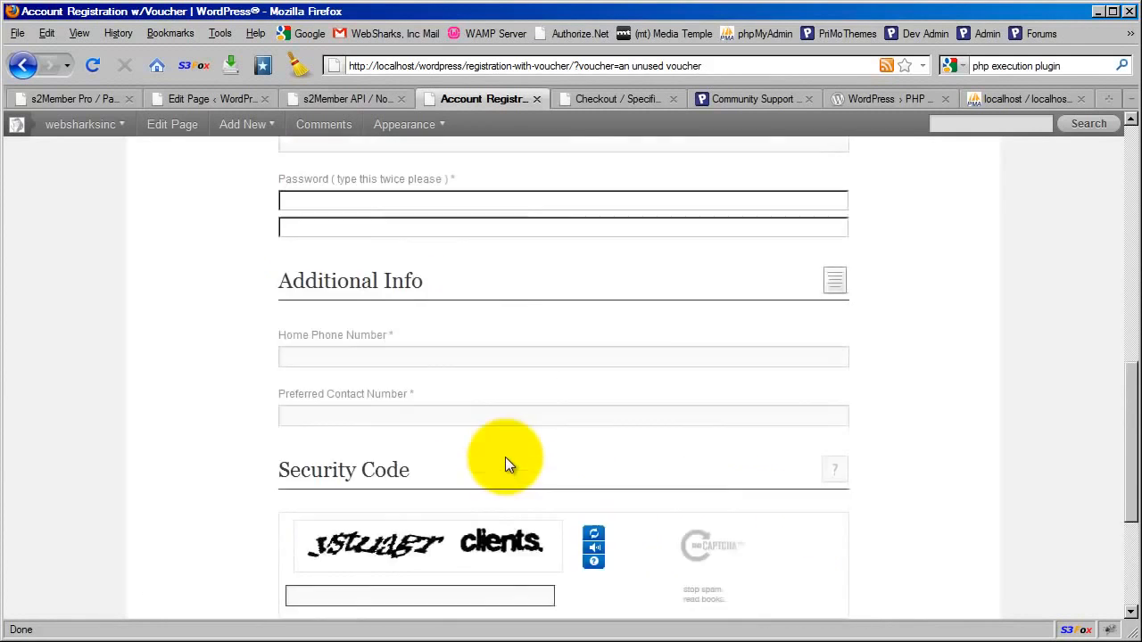
Return to the page editor and examine the $_GET["voucher"] condition, comparing it with the query variables in the address
left_click(197, 98)
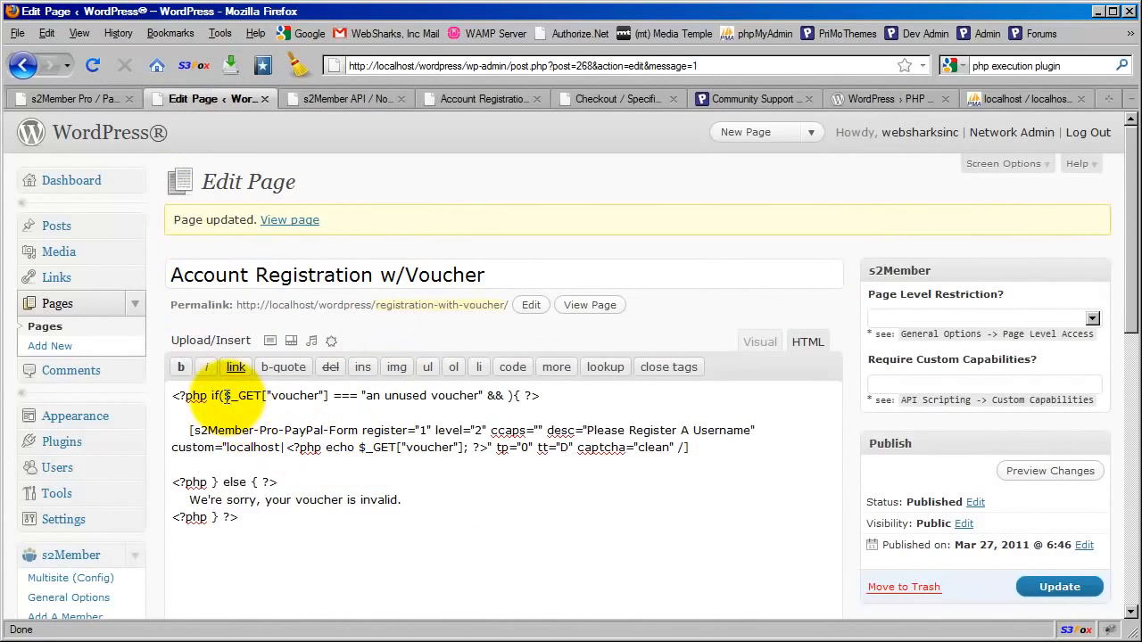
left_click_drag(225, 396, 327, 391)
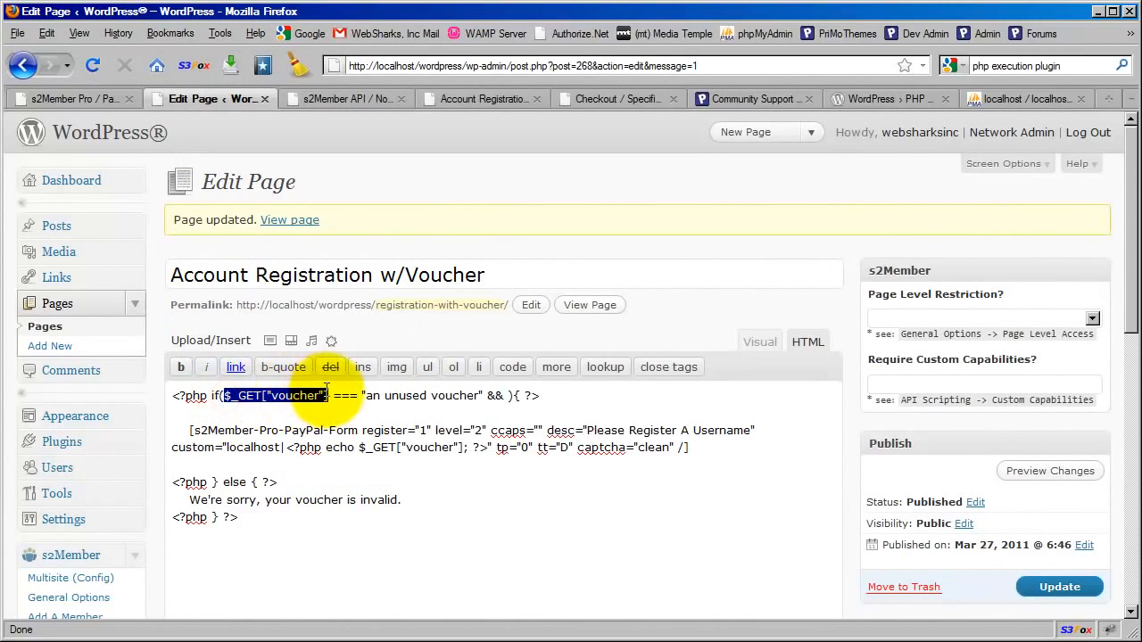
left_click_drag(224, 395, 262, 395)
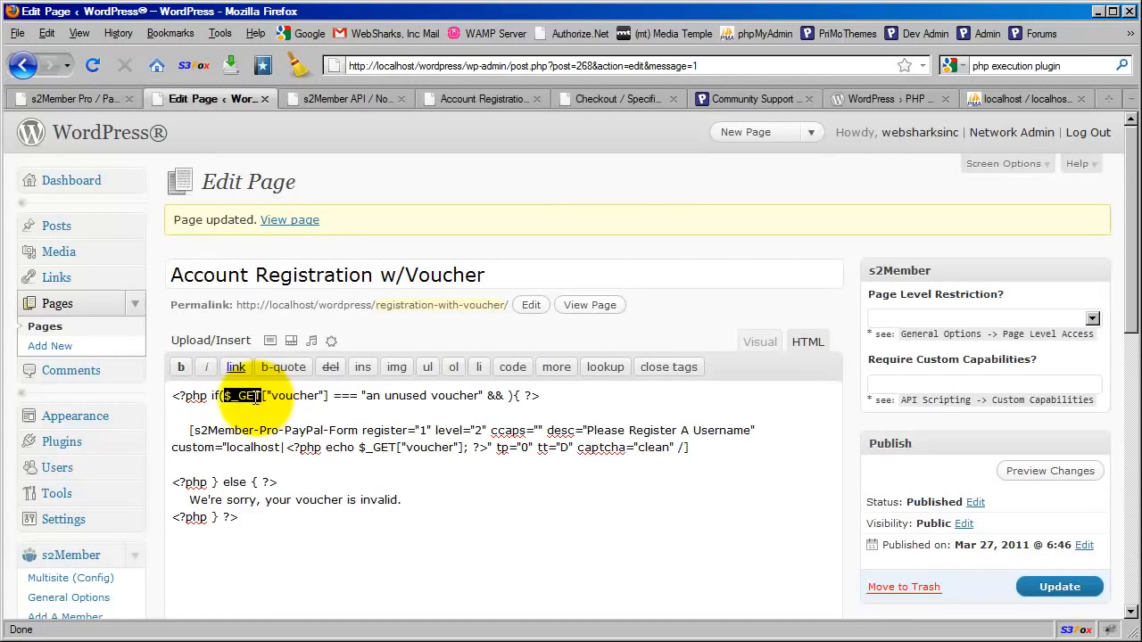
left_click(574, 166)
left_click(571, 66)
left_click(555, 66)
left_click_drag(575, 66, 591, 66)
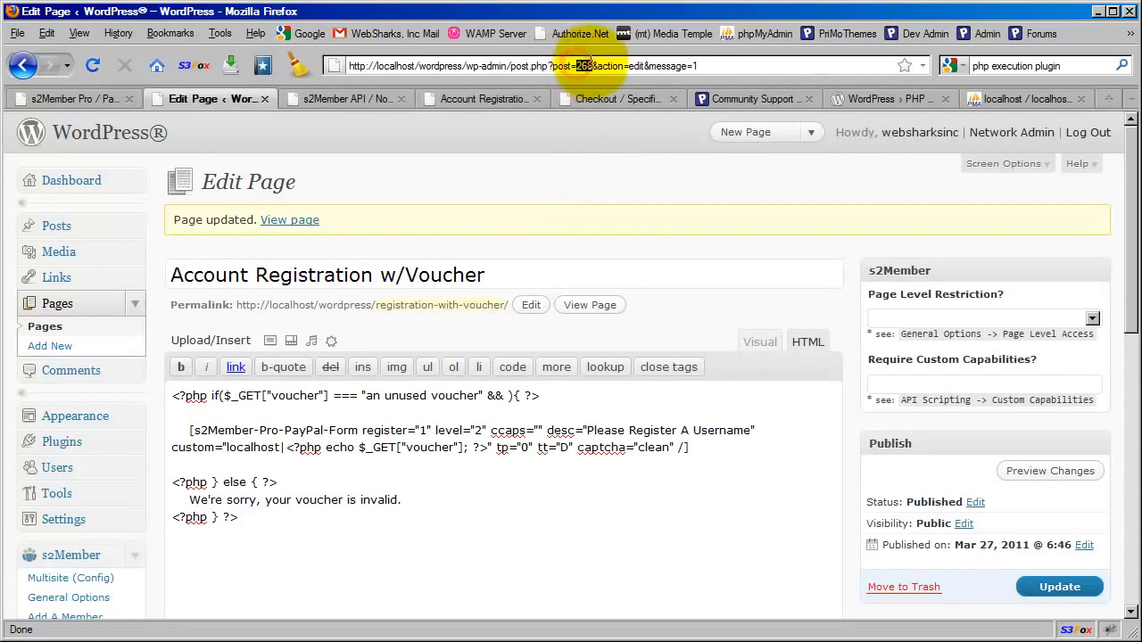
left_click(582, 166)
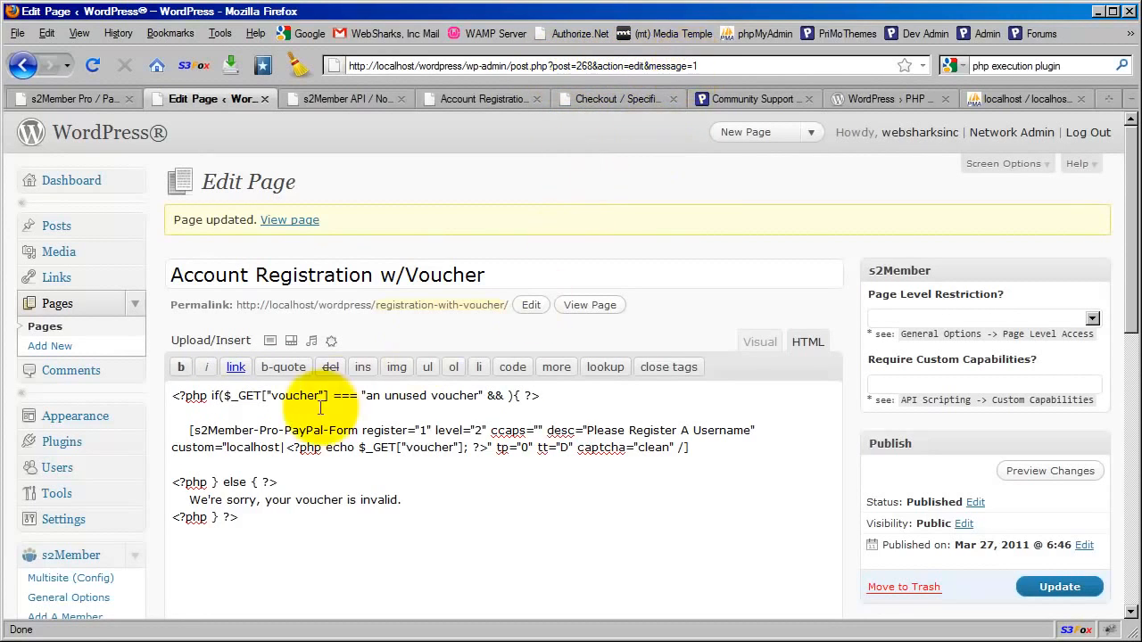
left_click_drag(224, 398, 261, 397)
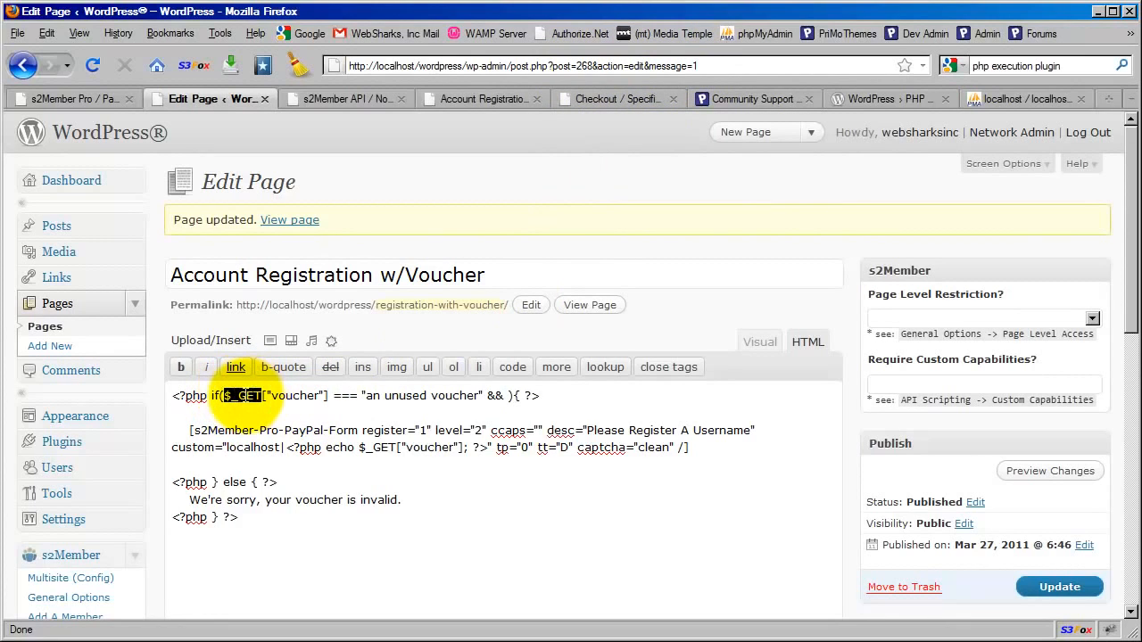
left_click(293, 396)
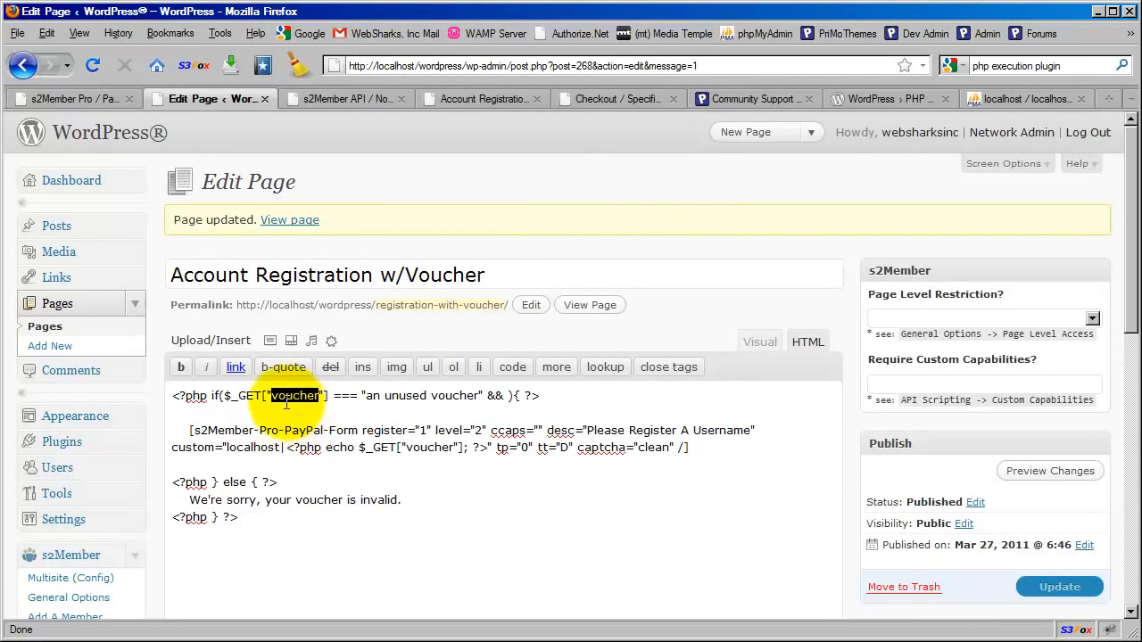
left_click(495, 103)
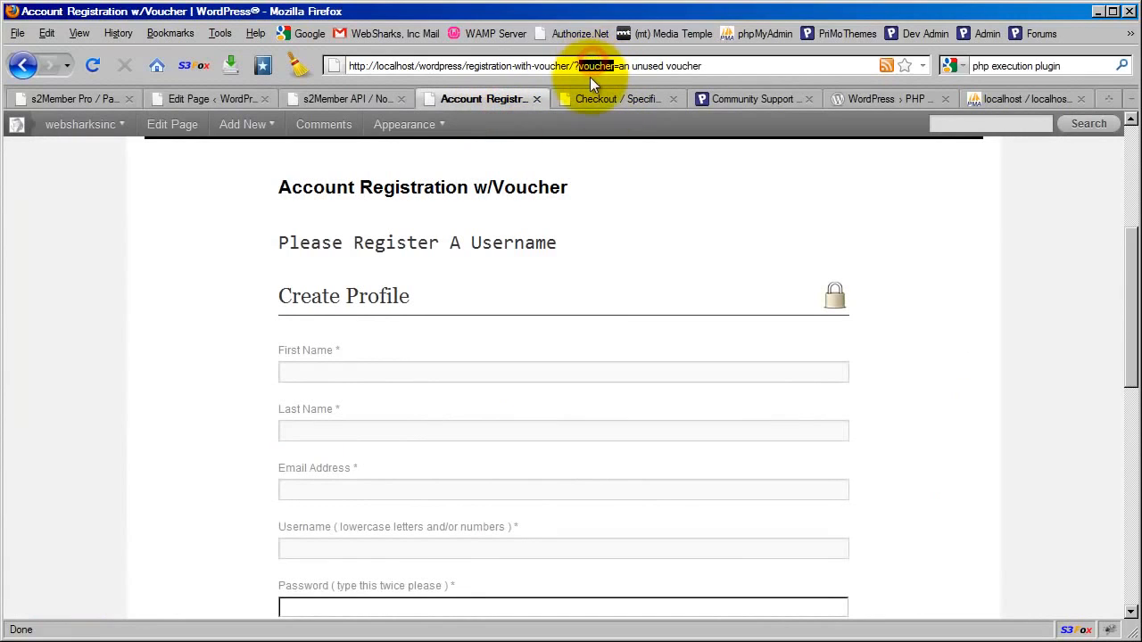
left_click_drag(619, 66, 719, 62)
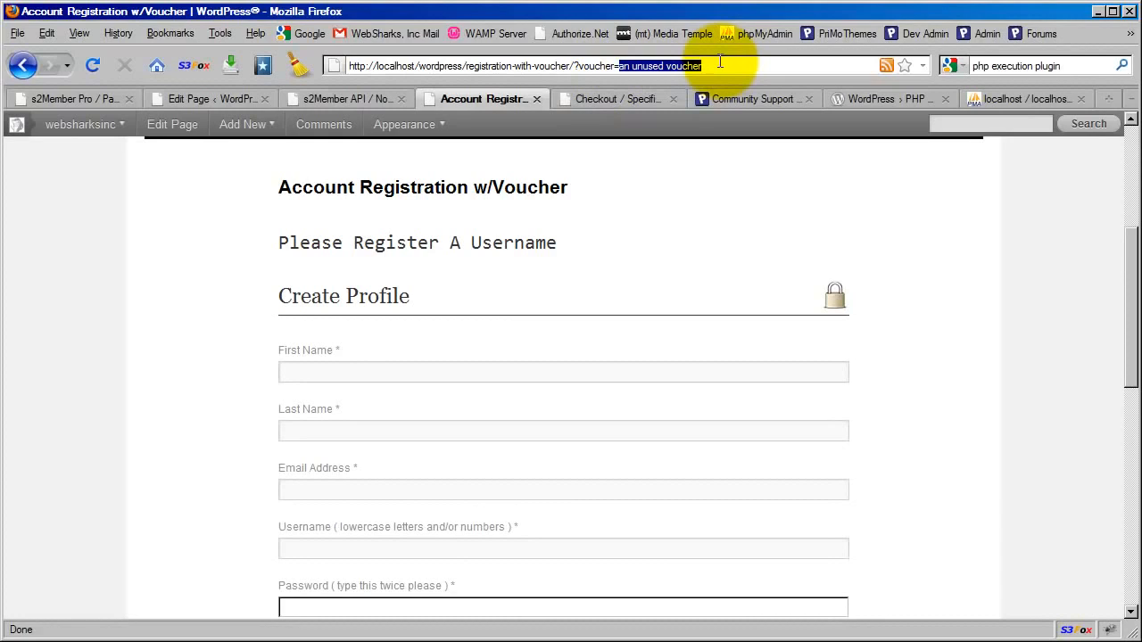
type("45665743135")
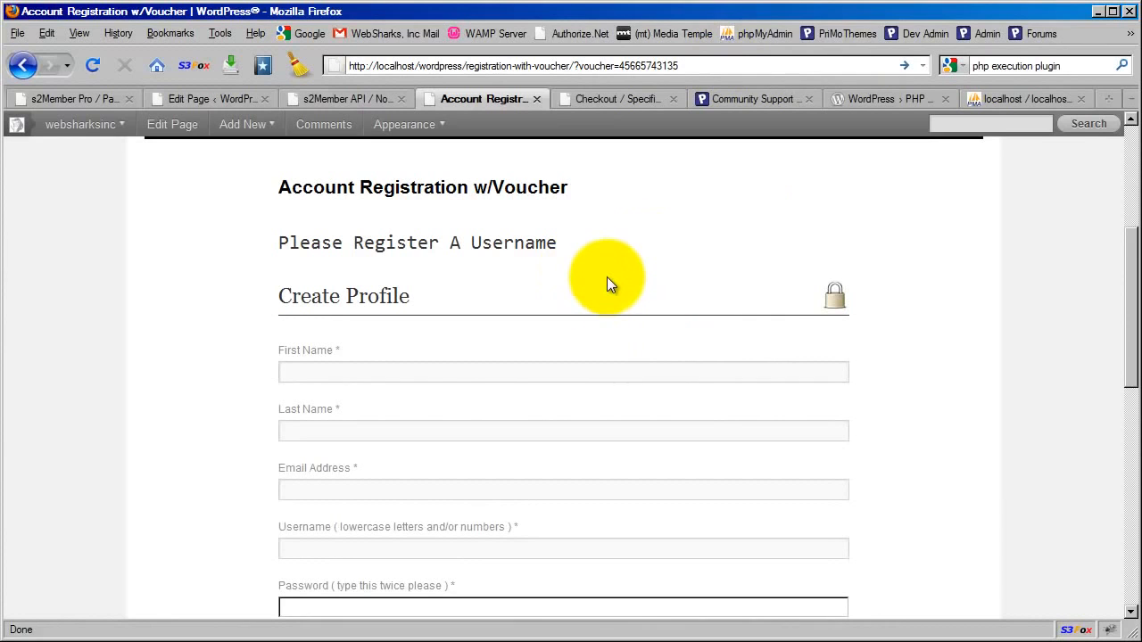
In the page editor, replace the level value in the s2Member-Pro-PayPal-Form shortcode
left_click(224, 106)
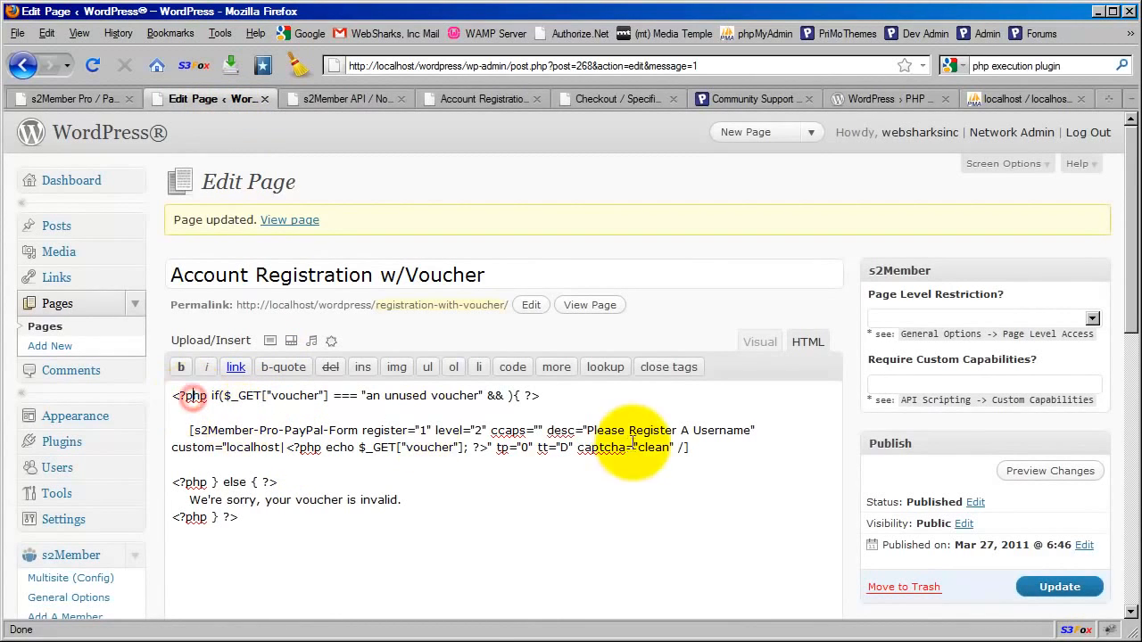
left_click_drag(701, 450, 183, 432)
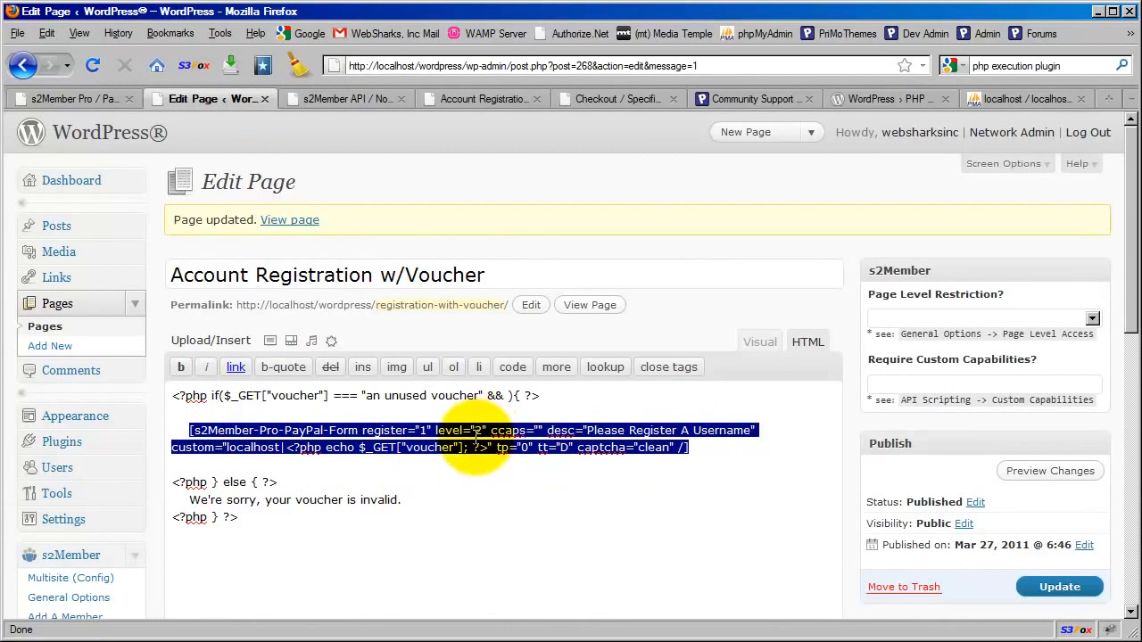
double_click(479, 431)
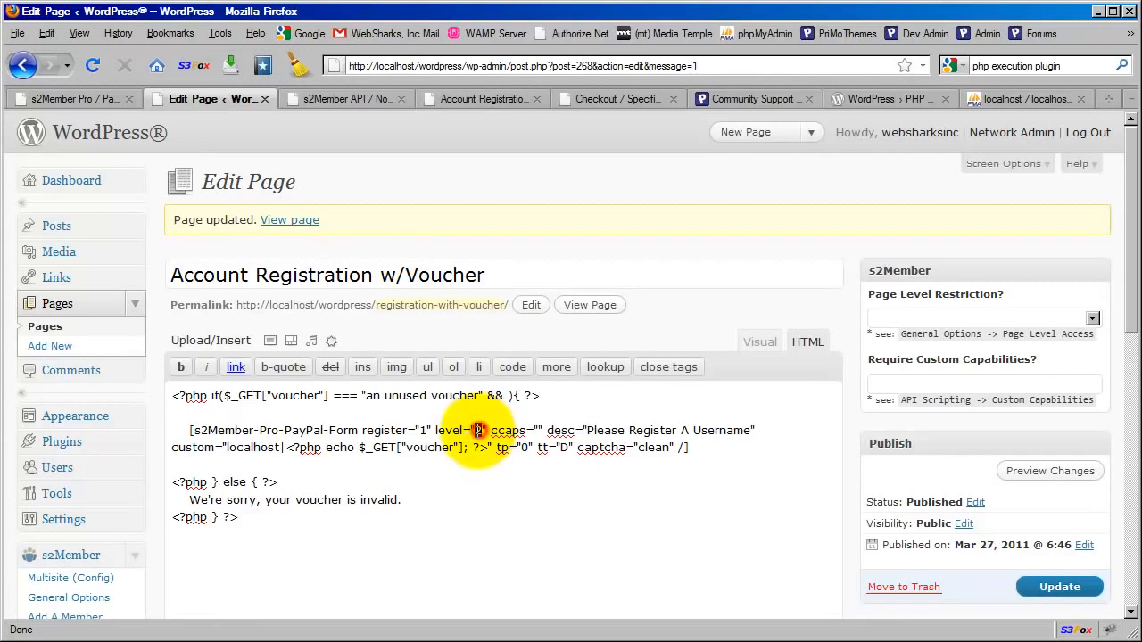
type("4")
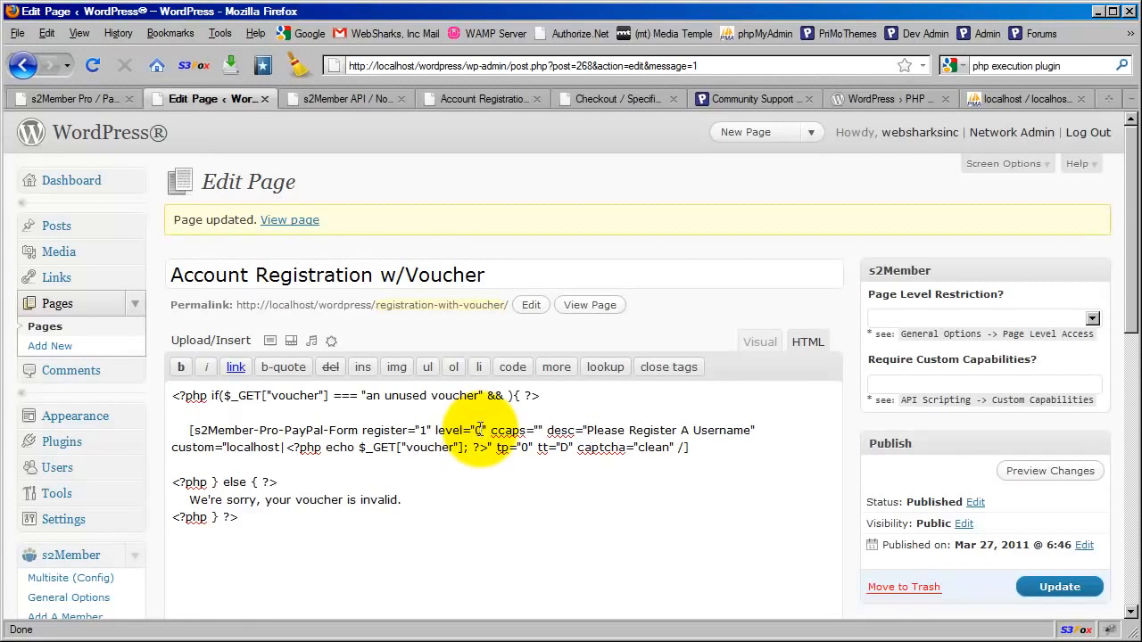
Set the ccaps attribute of the s2Member-Pro-PayPal-Form shortcode to sub-account
left_click(538, 430)
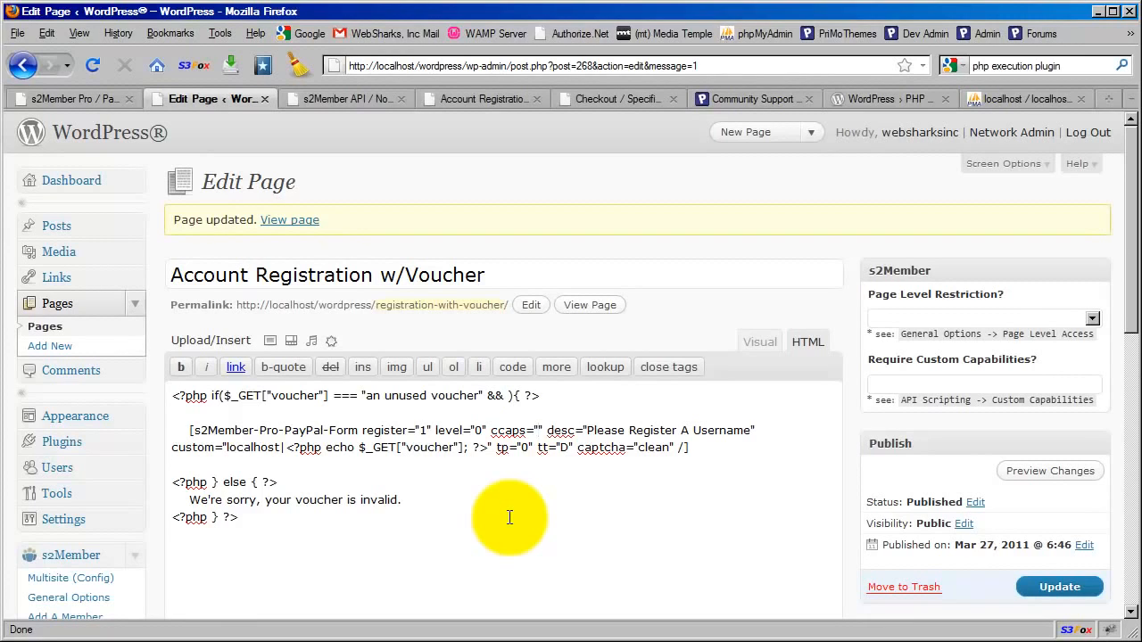
type("sub-acc")
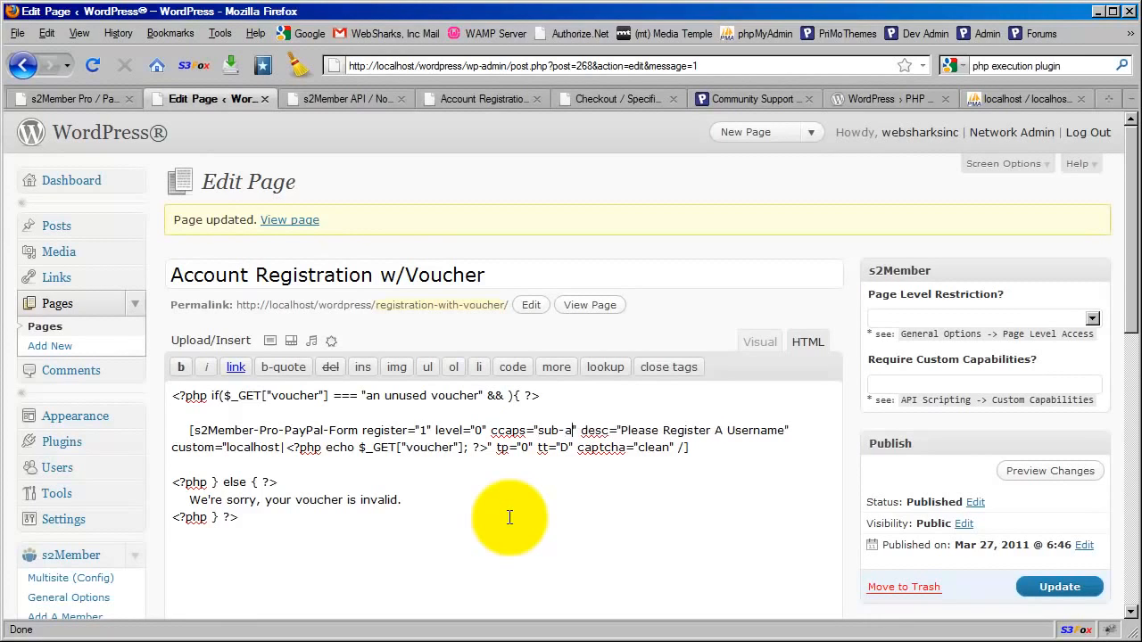
type("ount")
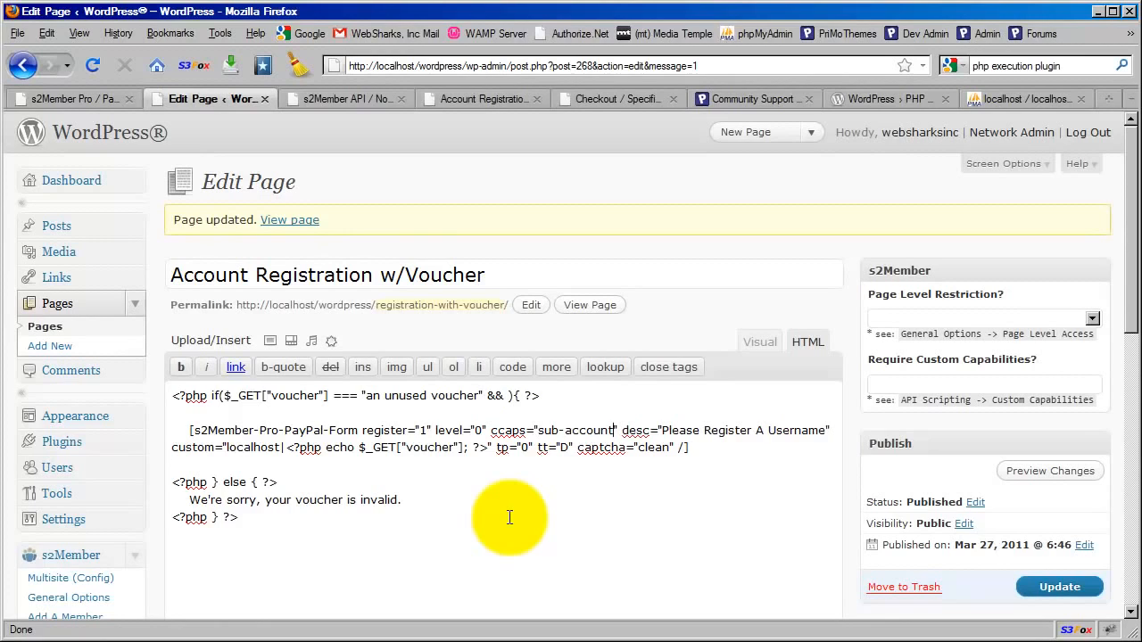
left_click_drag(491, 430, 616, 432)
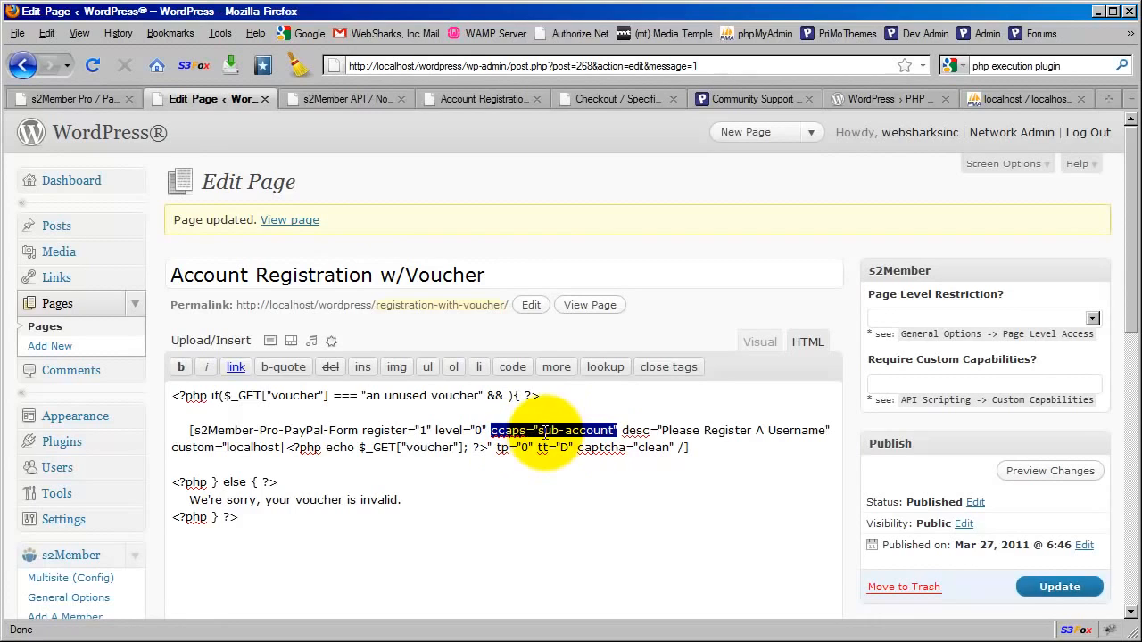
left_click(544, 430)
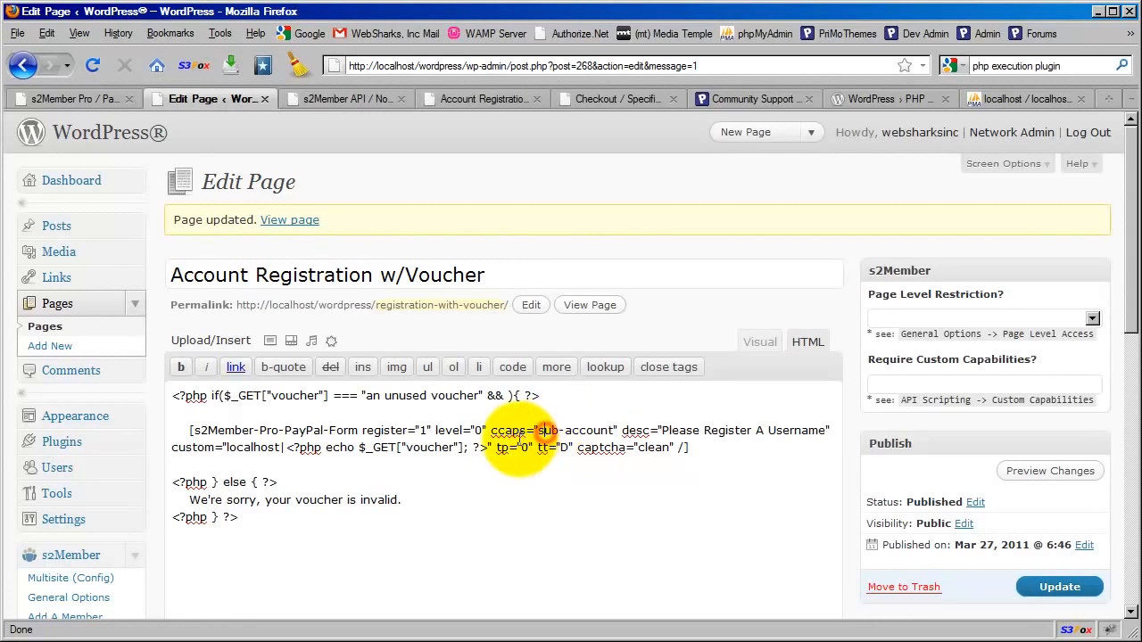
left_click_drag(492, 429, 618, 430)
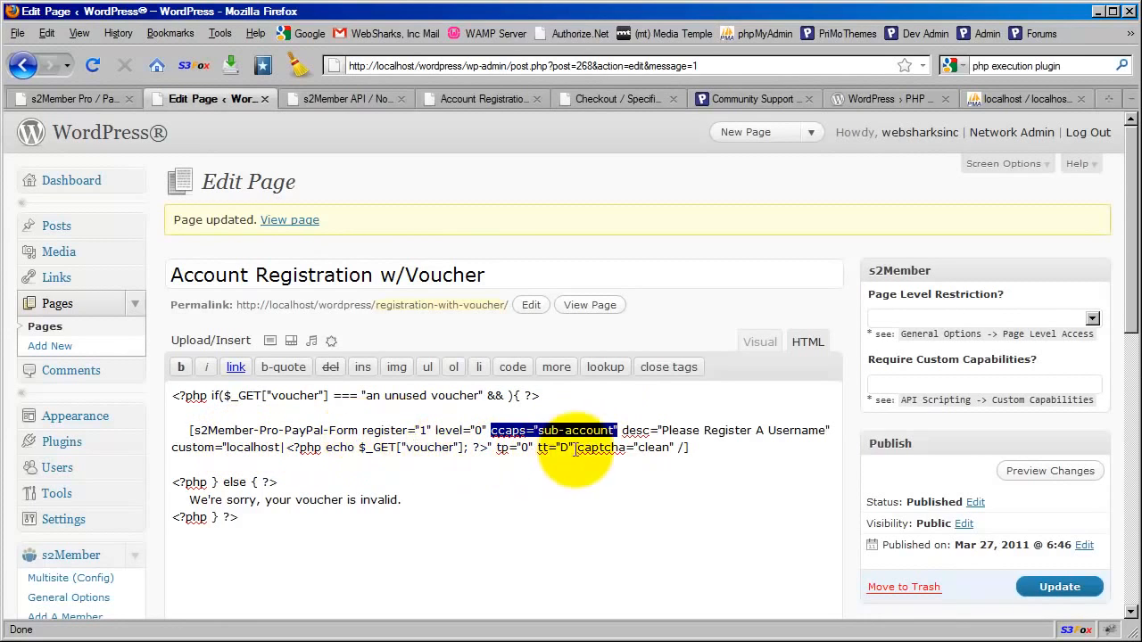
left_click(714, 448)
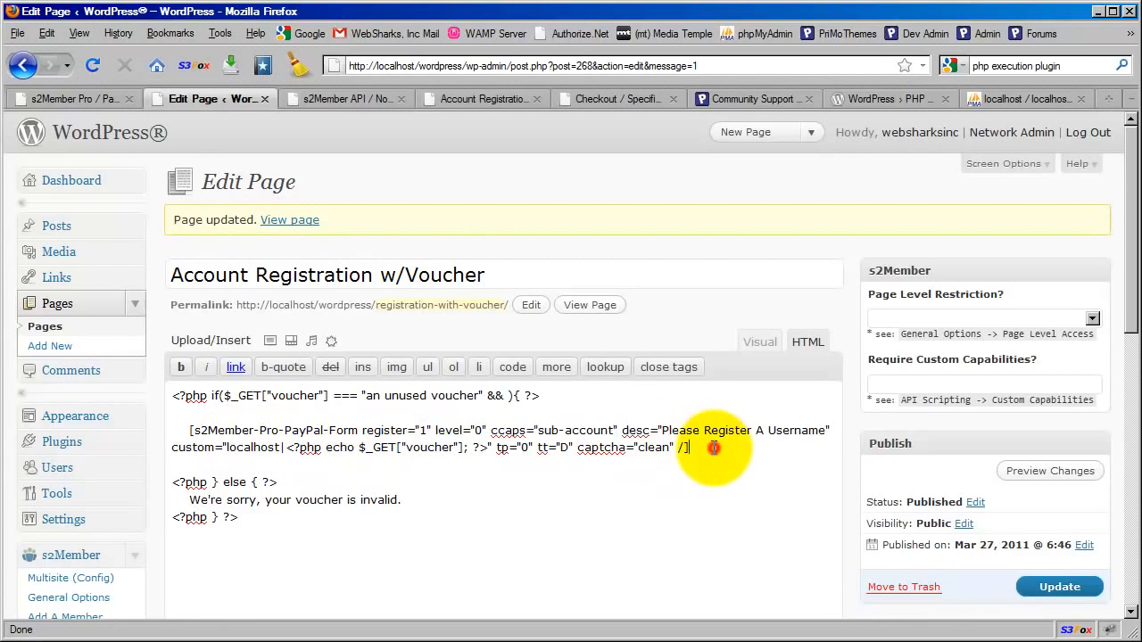
Examine the shortcode's custom attribute, the invalid-voucher message in the else branch, and the complete registration shortcode
double_click(174, 447)
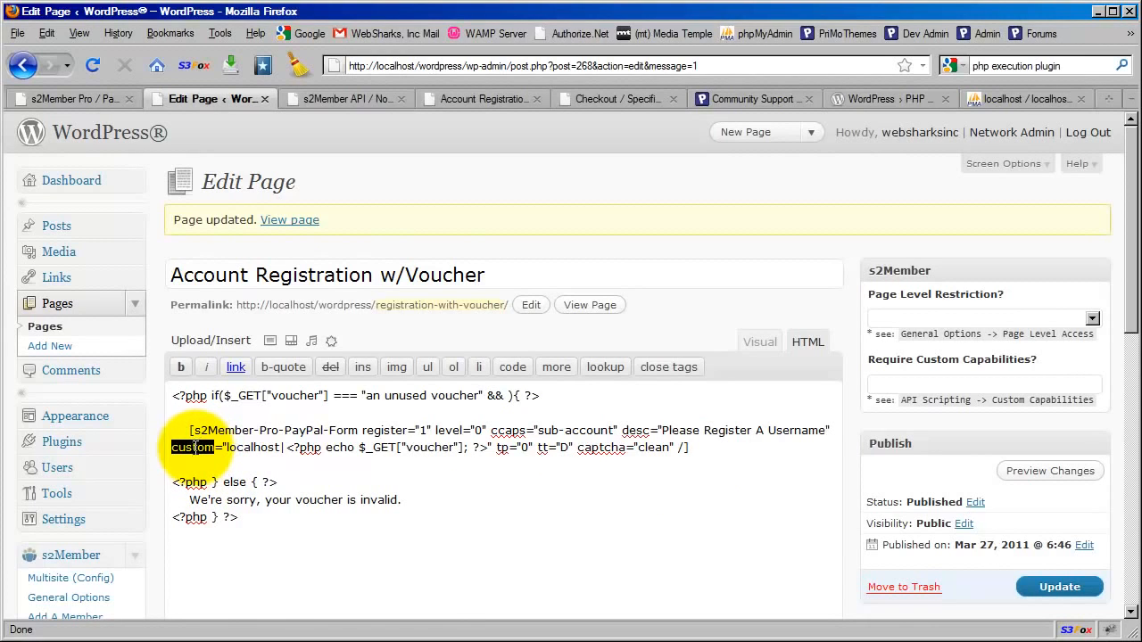
left_click(421, 447)
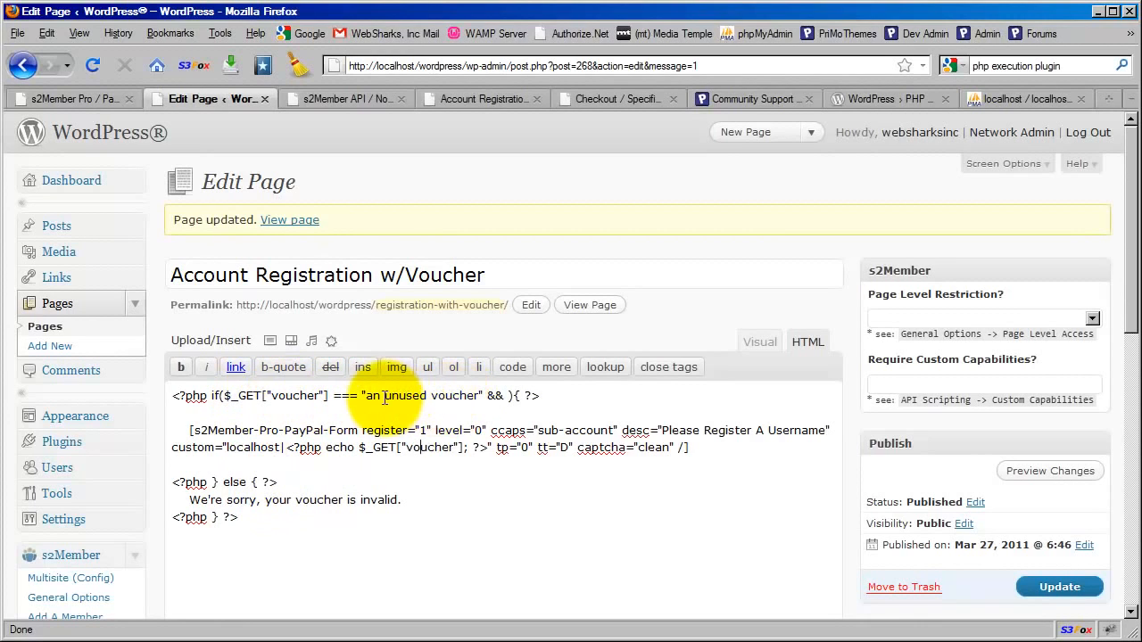
left_click_drag(185, 499, 446, 497)
left_click(447, 497)
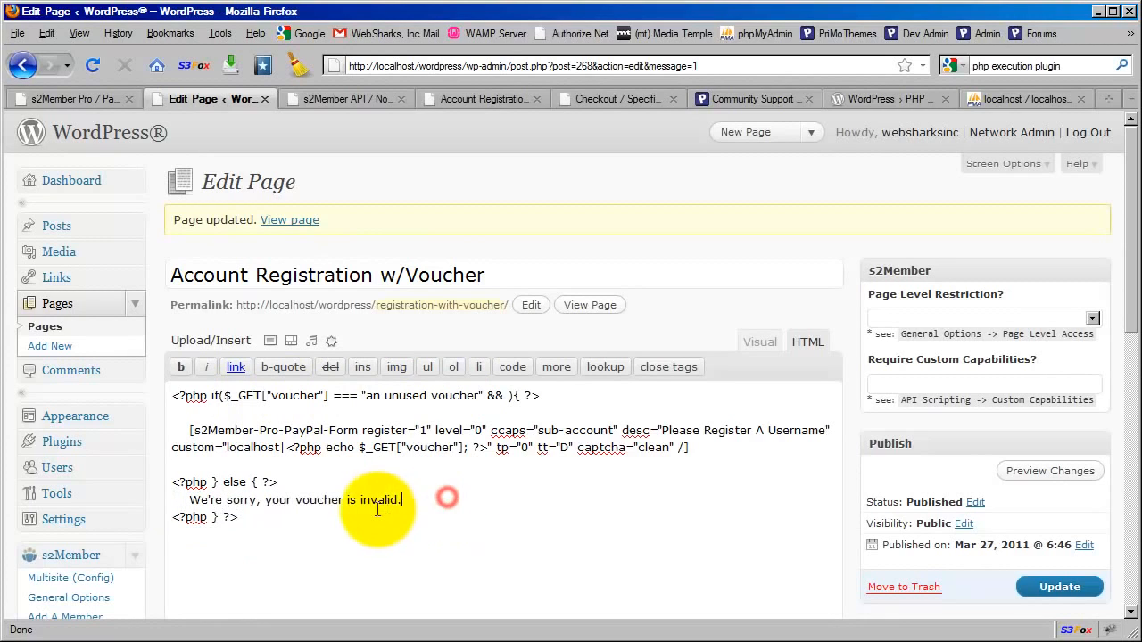
left_click_drag(700, 447, 183, 426)
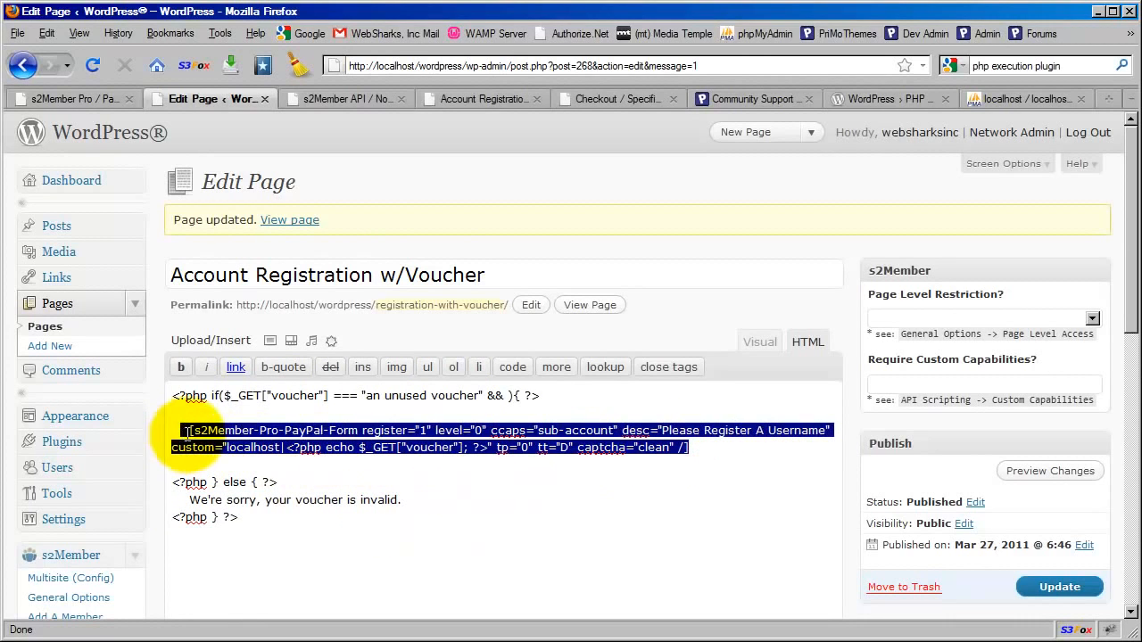
left_click(237, 431)
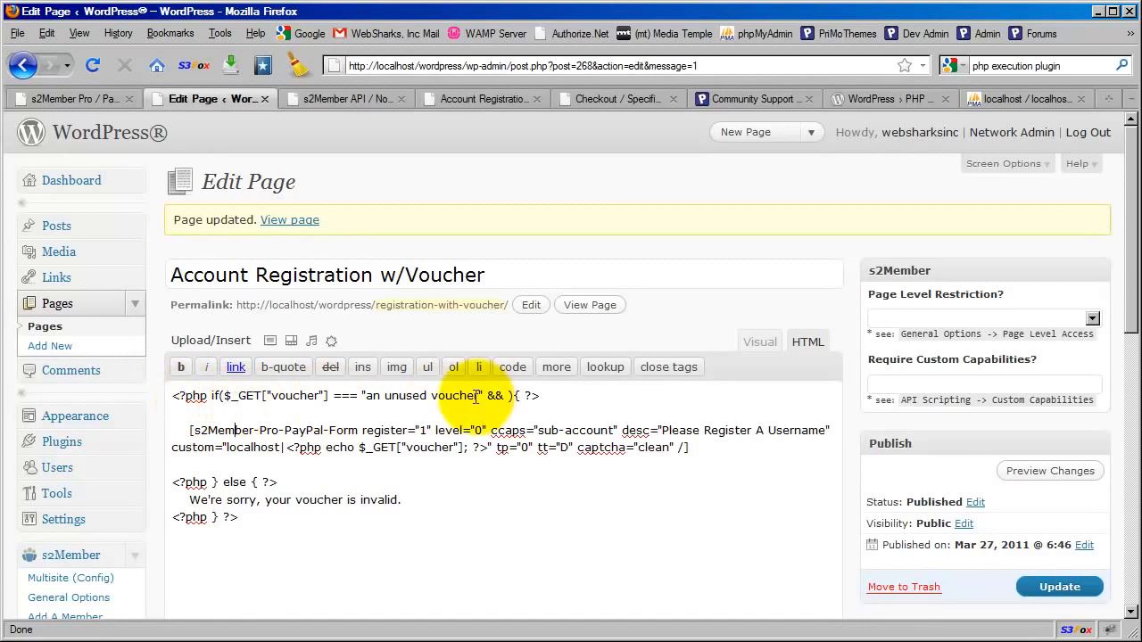
Look at the PHP Execution plugin page, and return to the page editor to examine the "an unused voucher" condition
left_click(888, 100)
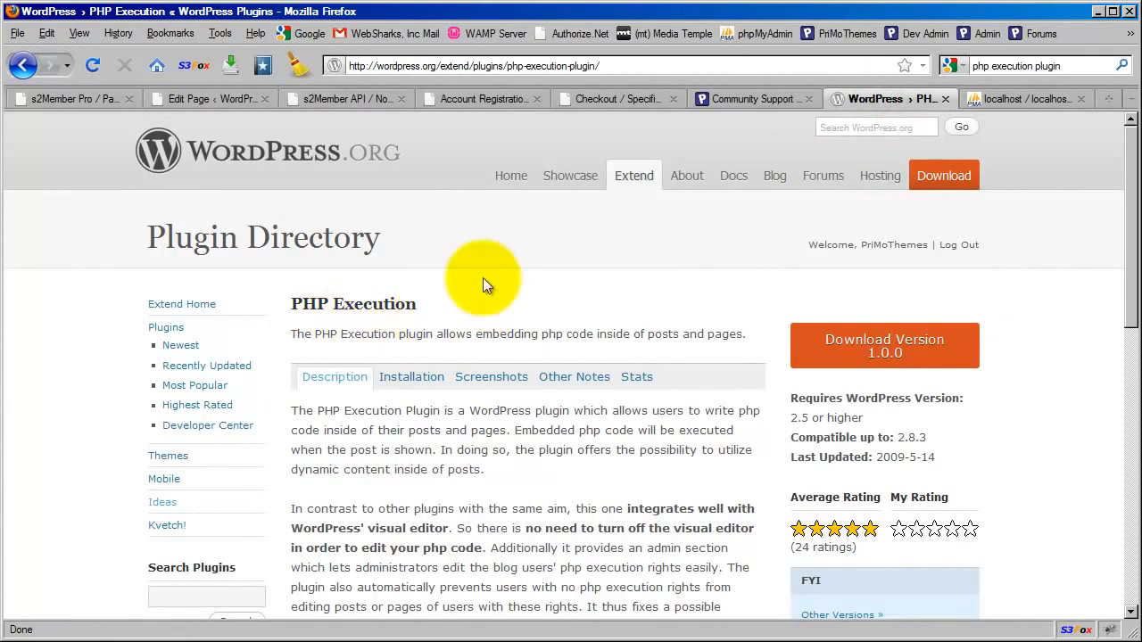
left_click(214, 100)
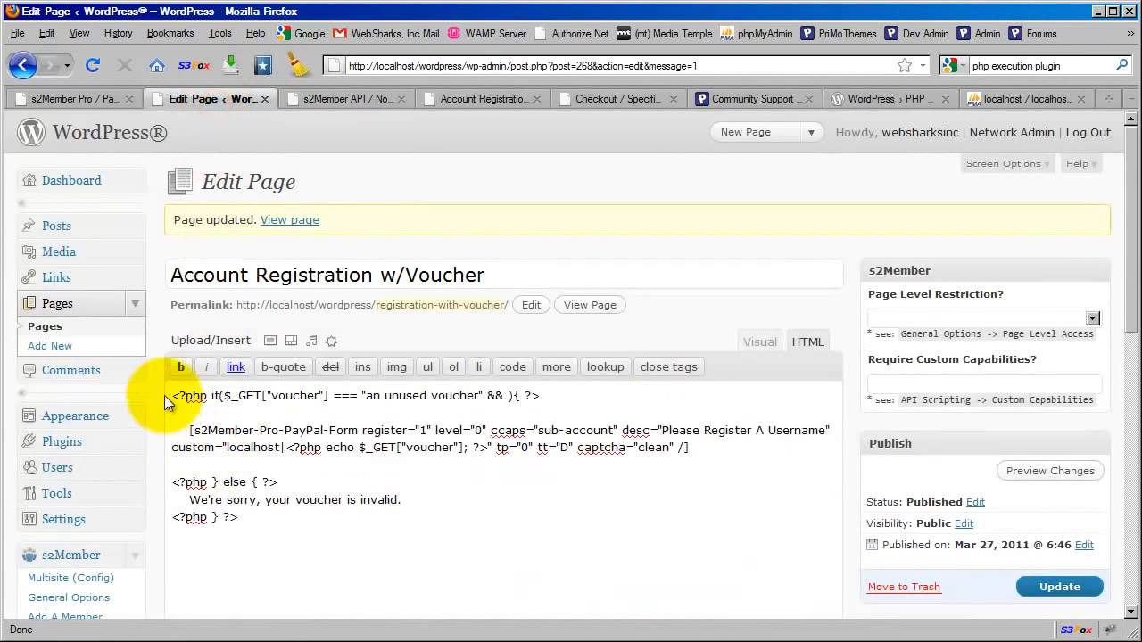
left_click_drag(169, 395, 562, 396)
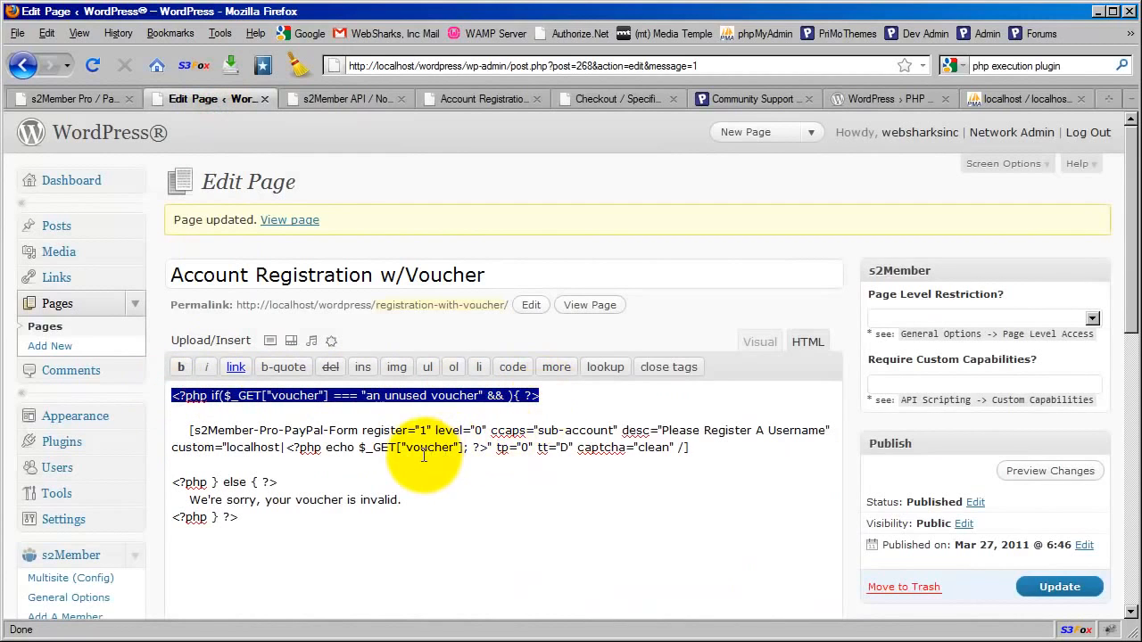
left_click(437, 396)
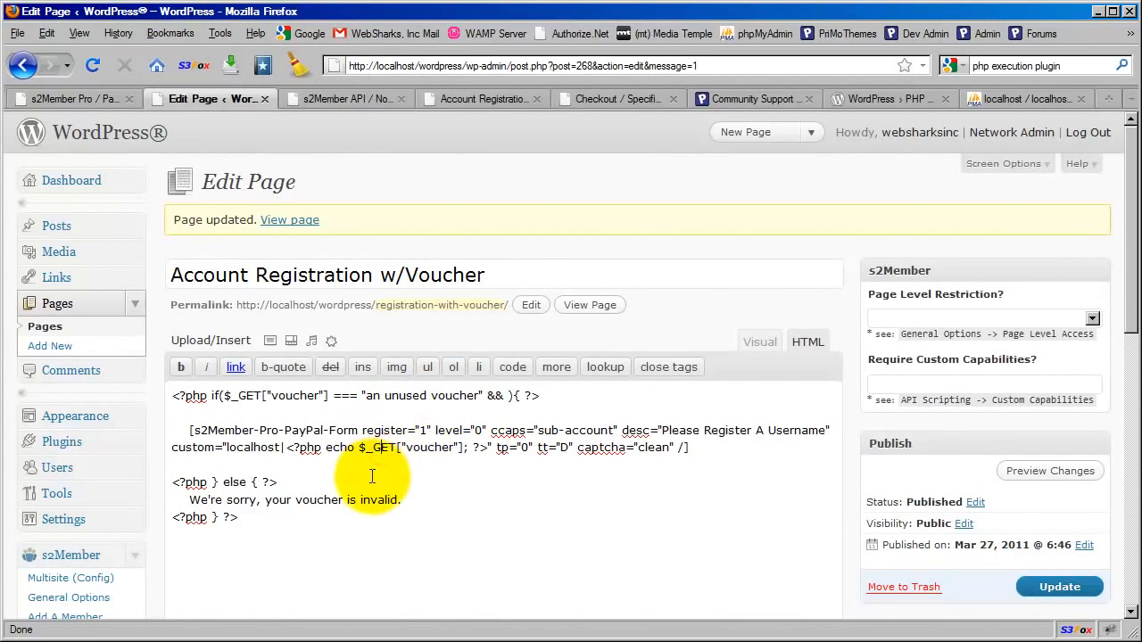
left_click_drag(366, 395, 482, 395)
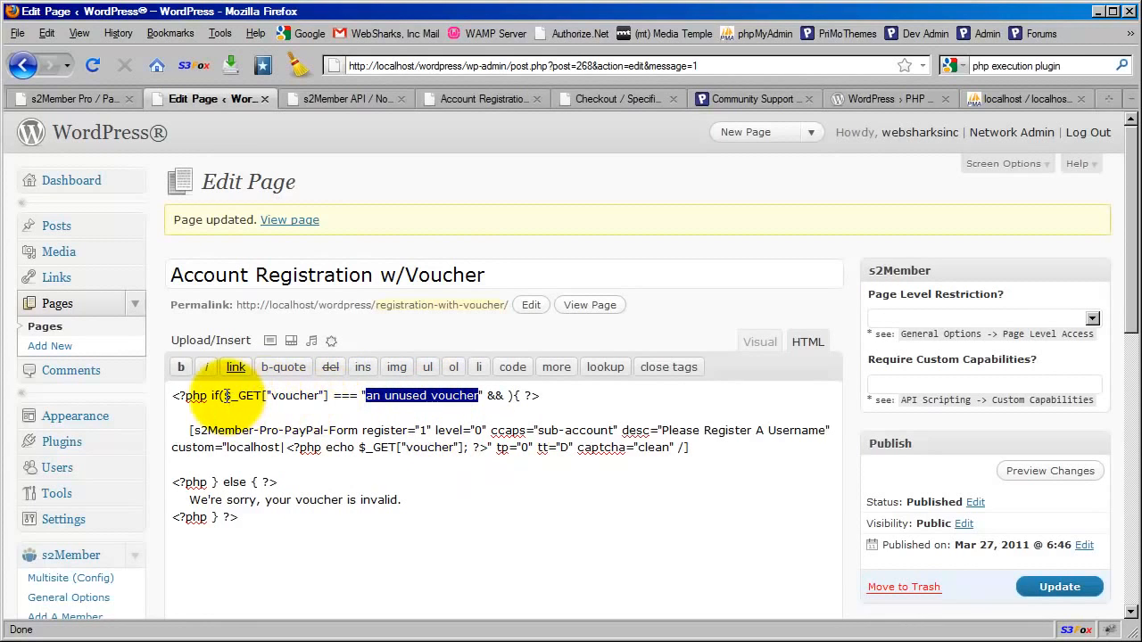
left_click(450, 395)
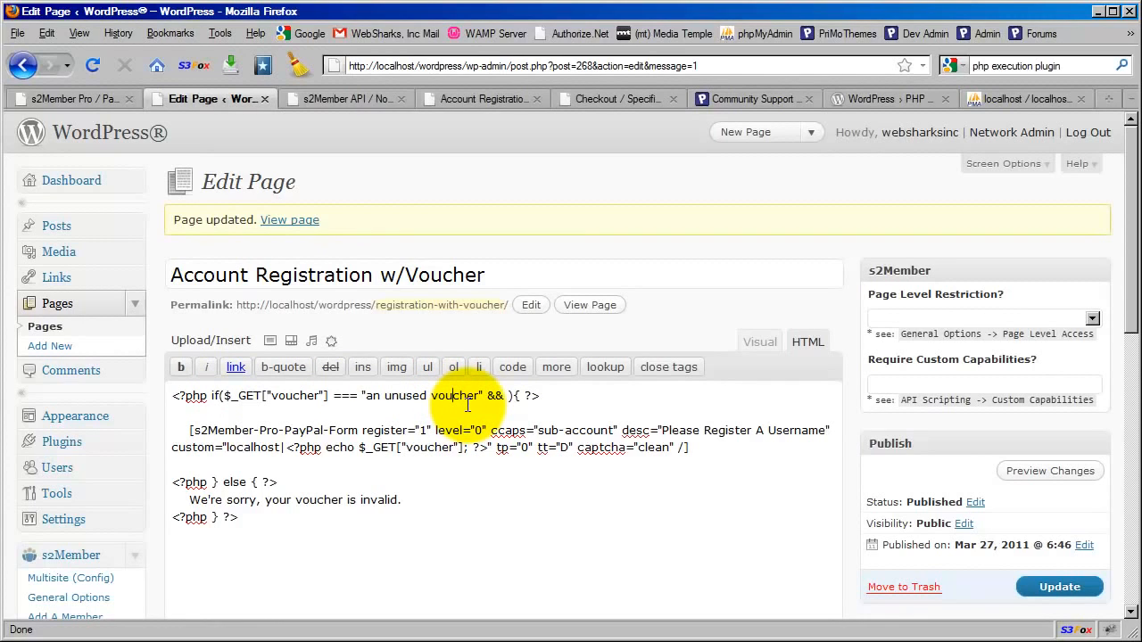
left_click(478, 399)
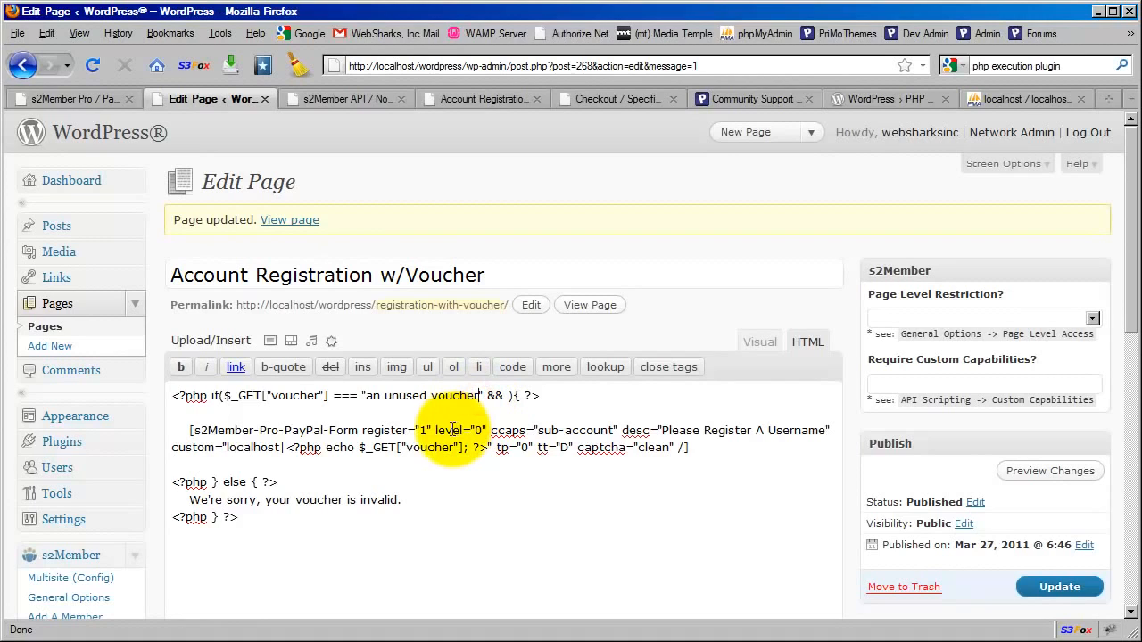
left_click(398, 396)
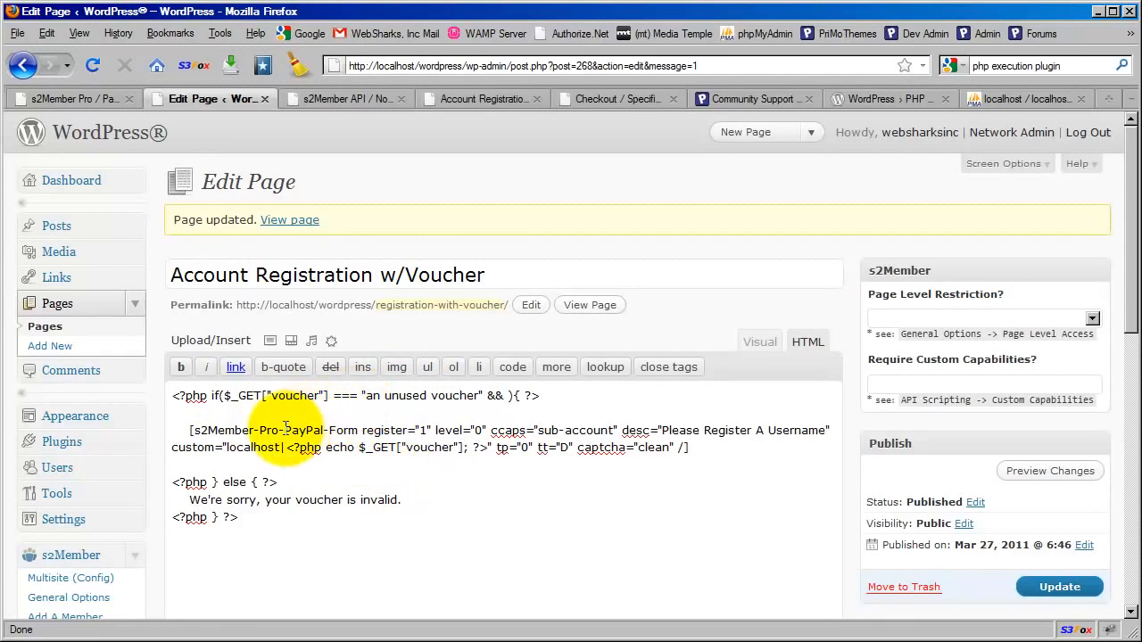
Compare the opening PHP condition with the shortcode, and examine the localhost domain and echoed voucher in the custom attribute
left_click_drag(170, 396, 535, 410)
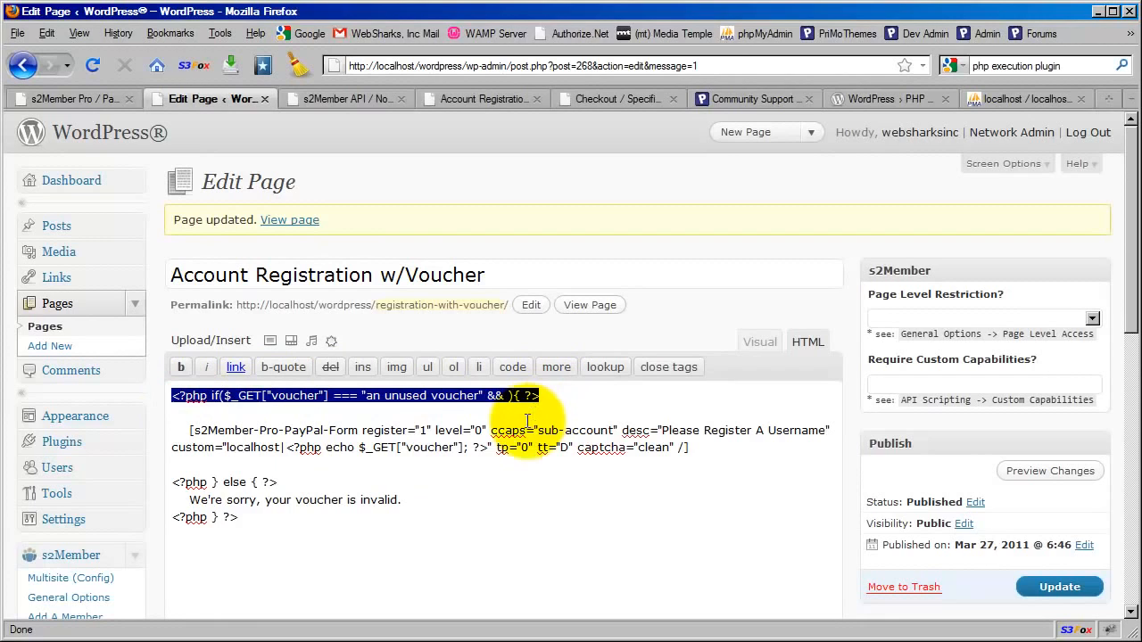
left_click_drag(688, 447, 187, 431)
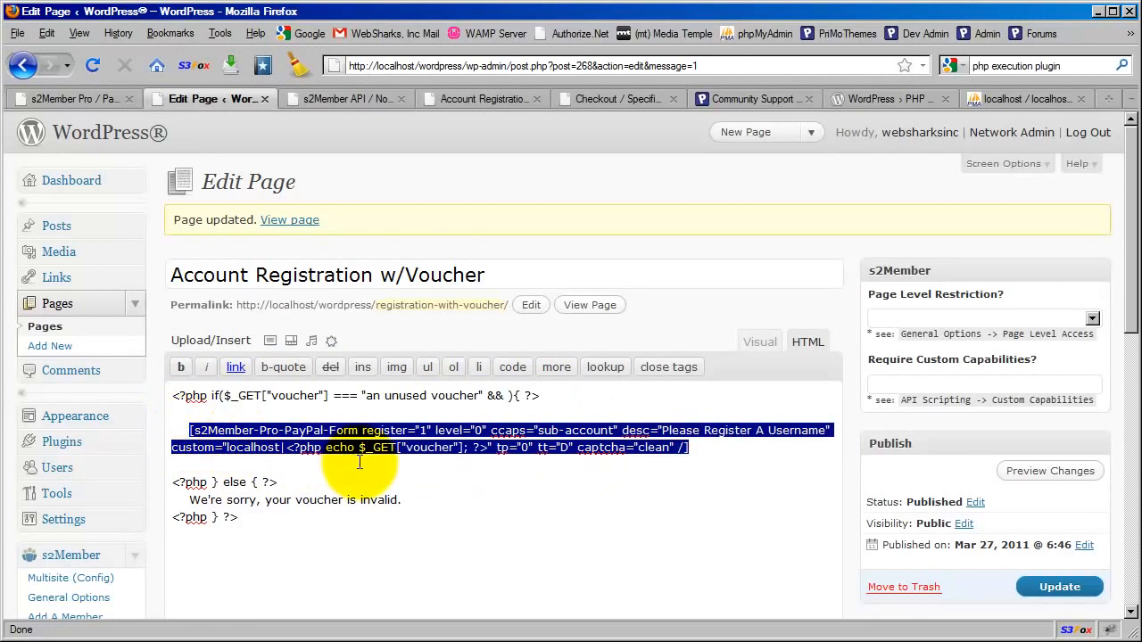
left_click(410, 453)
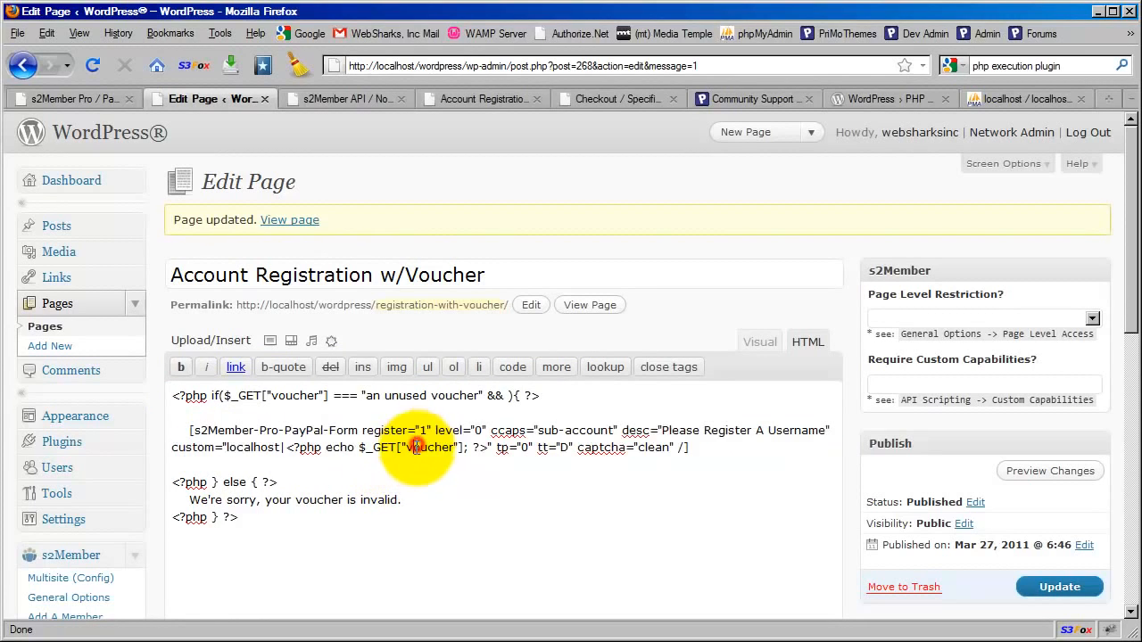
left_click(305, 395)
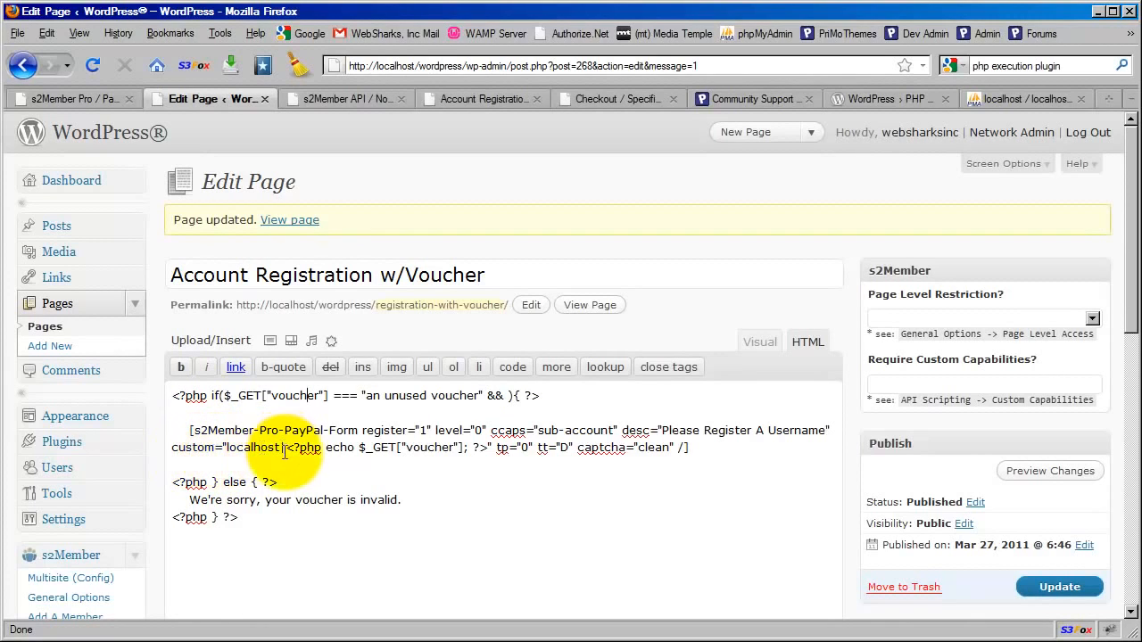
left_click_drag(281, 447, 488, 447)
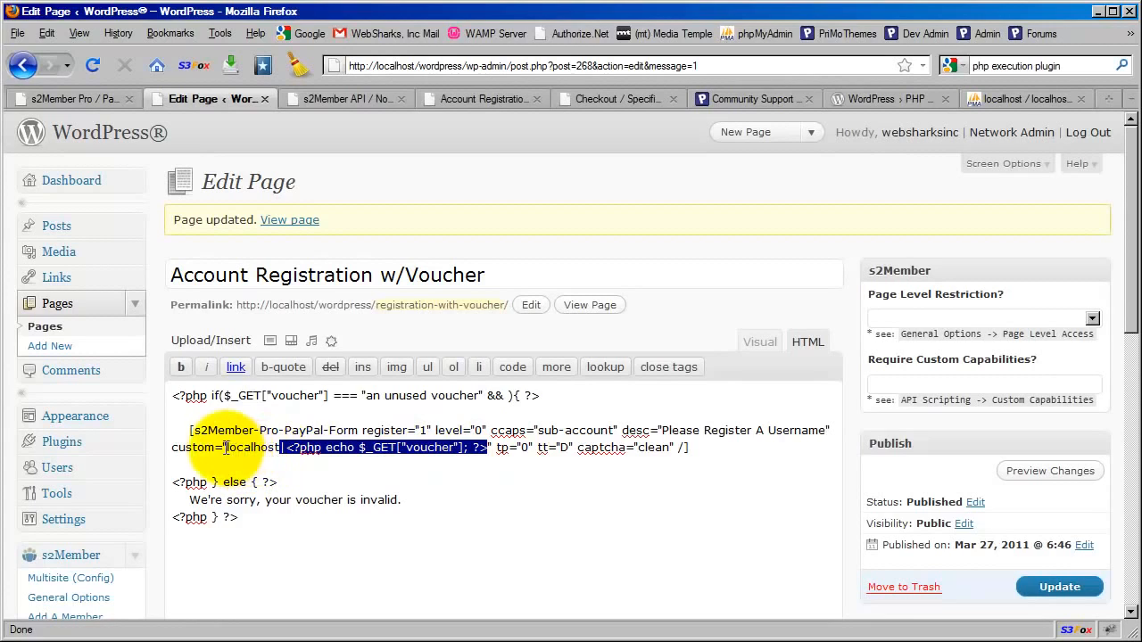
left_click_drag(228, 447, 282, 447)
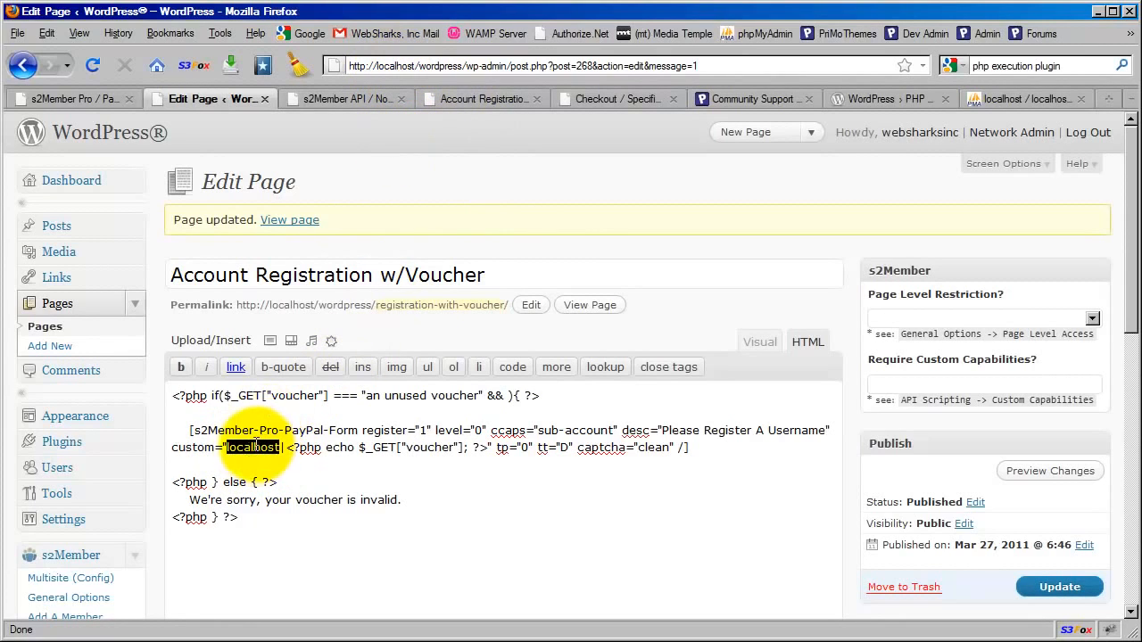
left_click(312, 450)
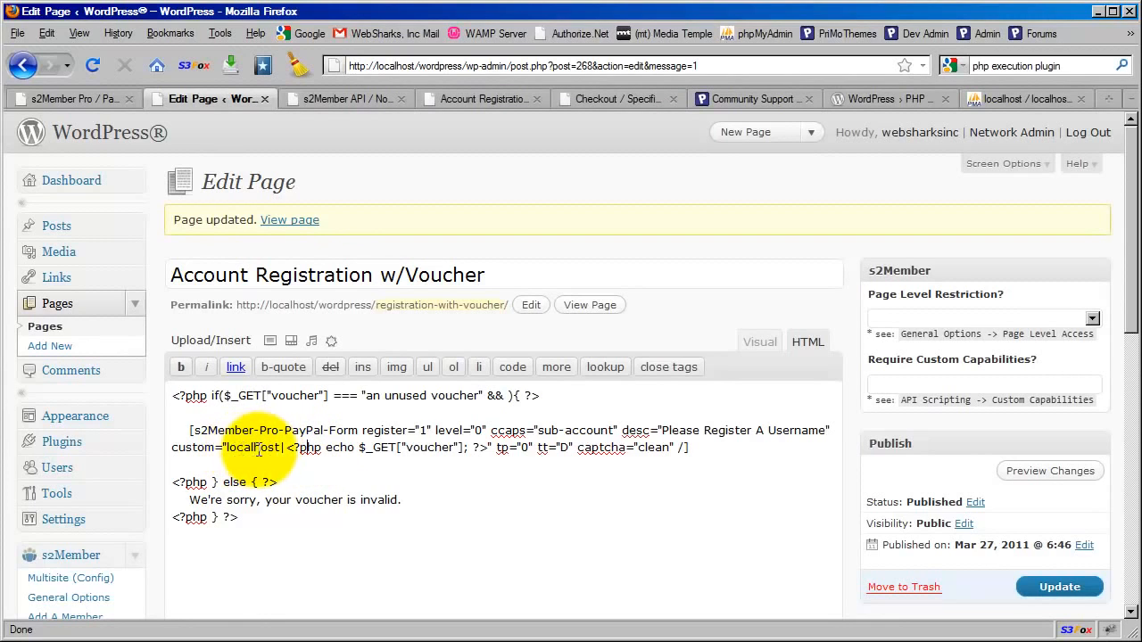
double_click(258, 448)
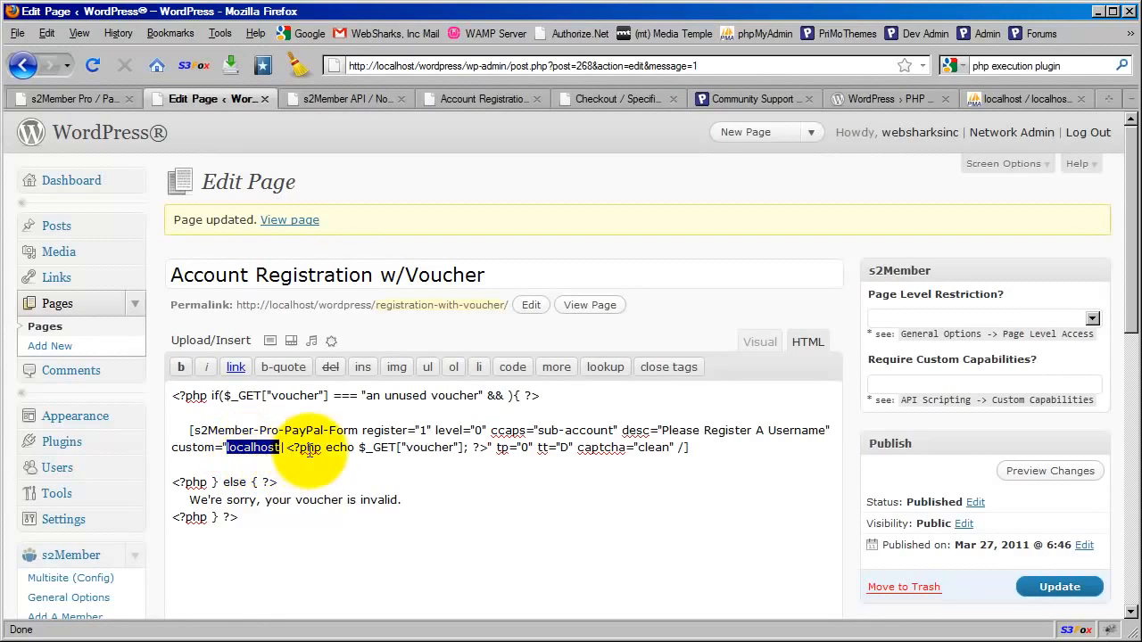
left_click(308, 449)
left_click_drag(289, 448, 488, 448)
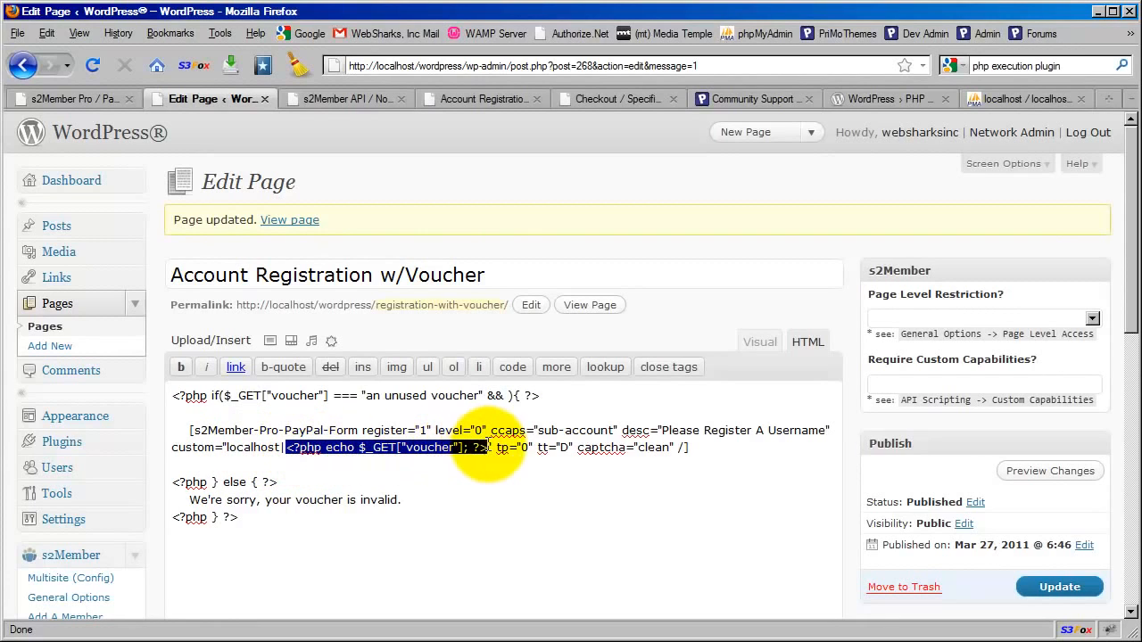
left_click(419, 449)
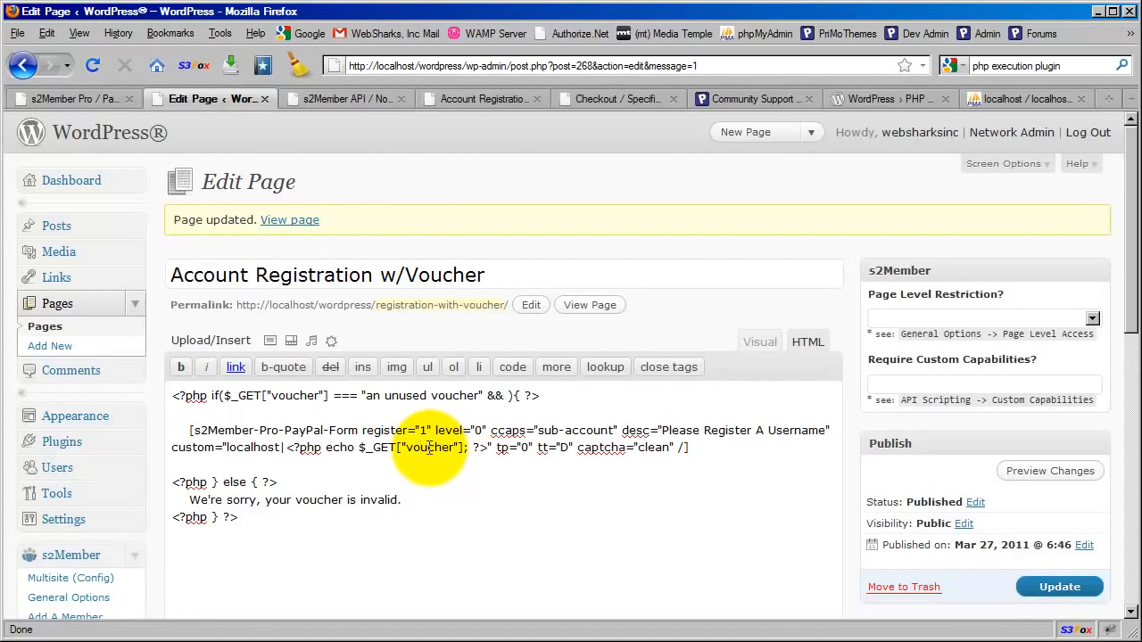
Review the Registration Notifications section of s2Member API / Notifications, including its notification URL and replacement codes
left_click(332, 103)
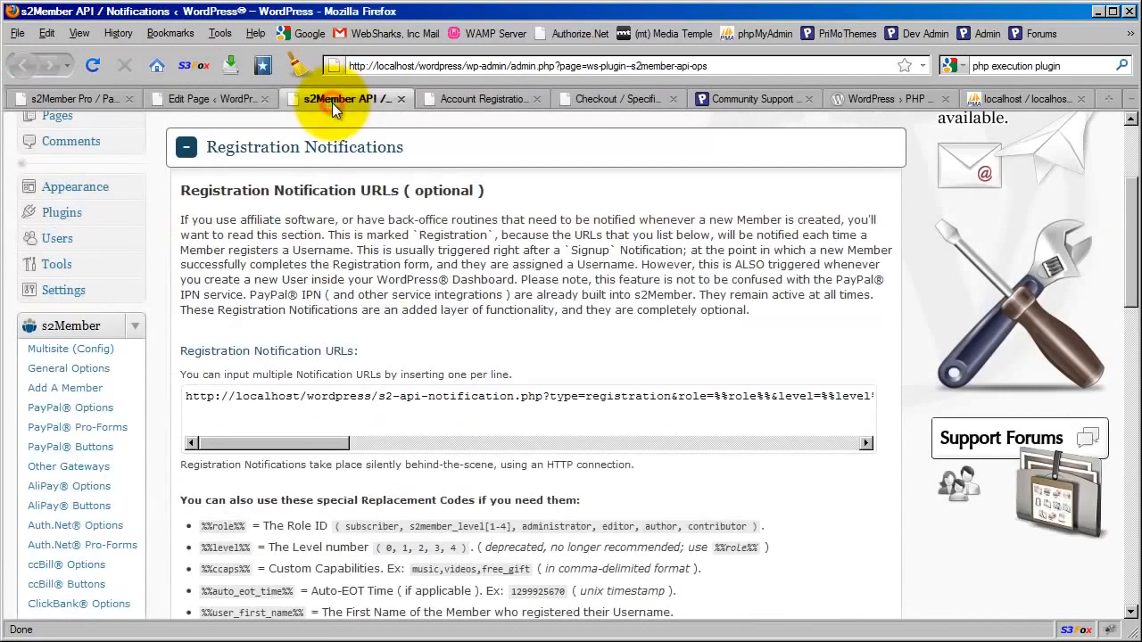
scroll(161, 315, "down", 2)
scroll(161, 314, "down", 4)
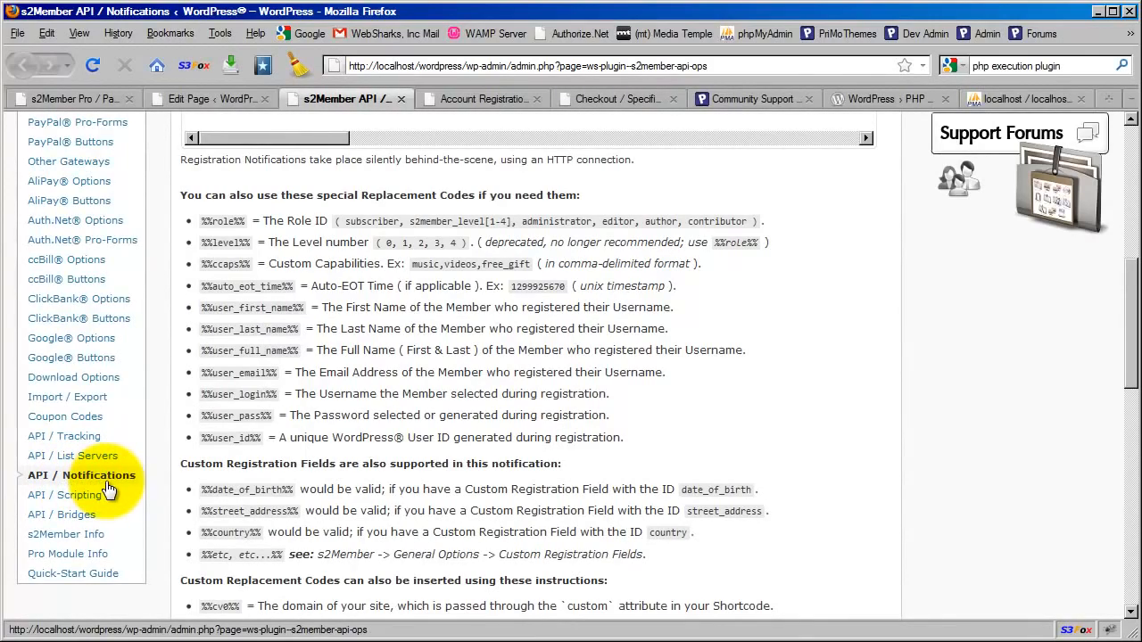
scroll(156, 417, "up", 10)
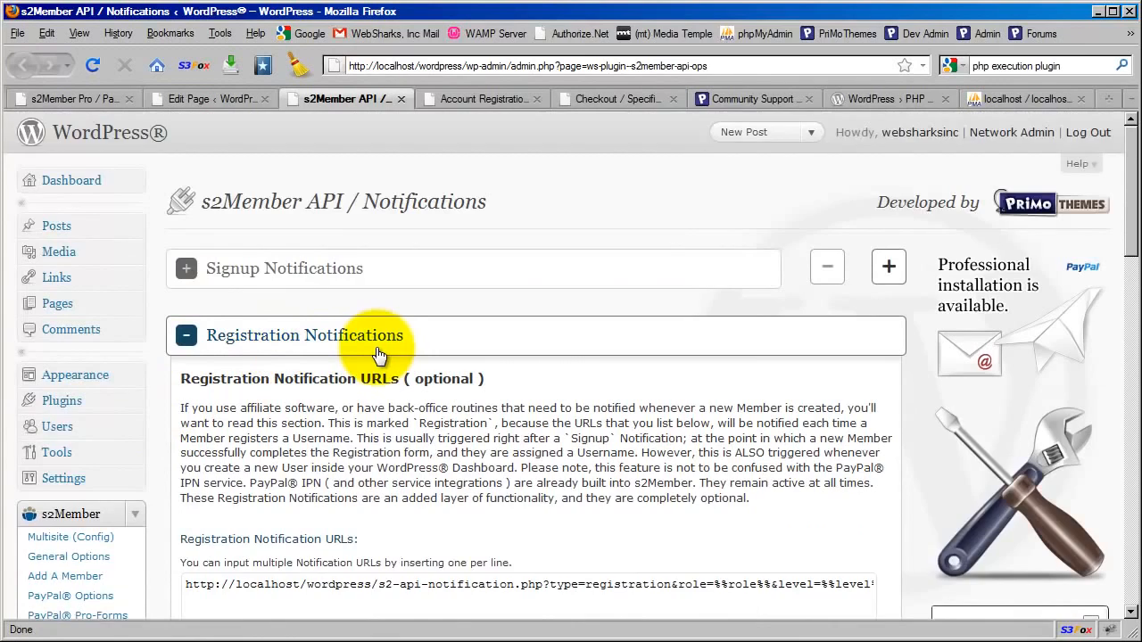
scroll(377, 354, "down", 4)
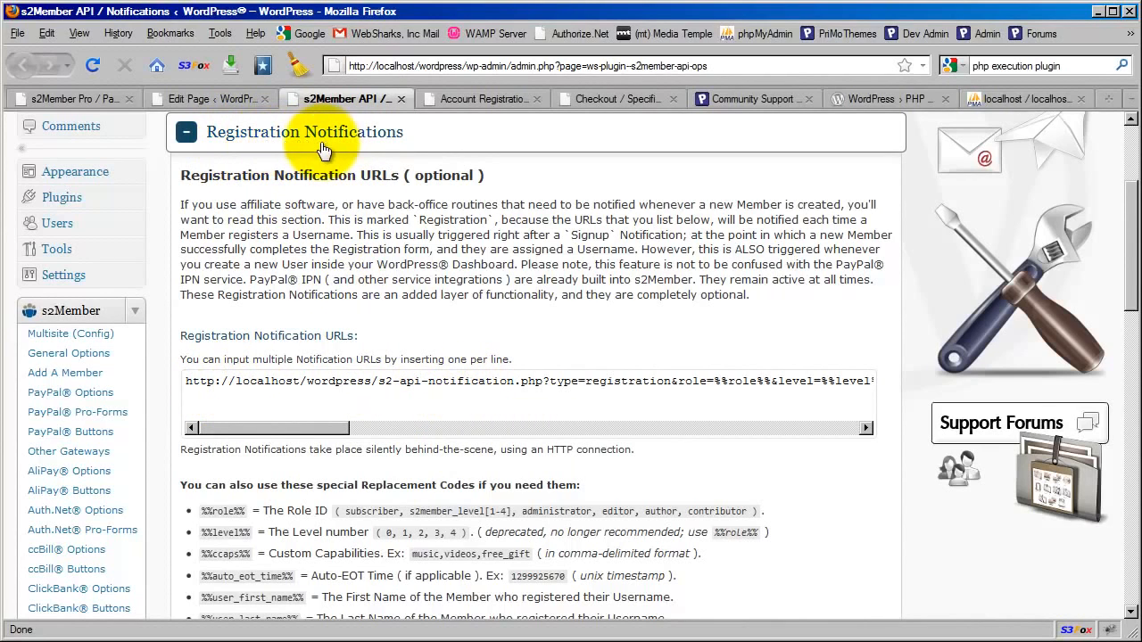
scroll(284, 245, "down", 4)
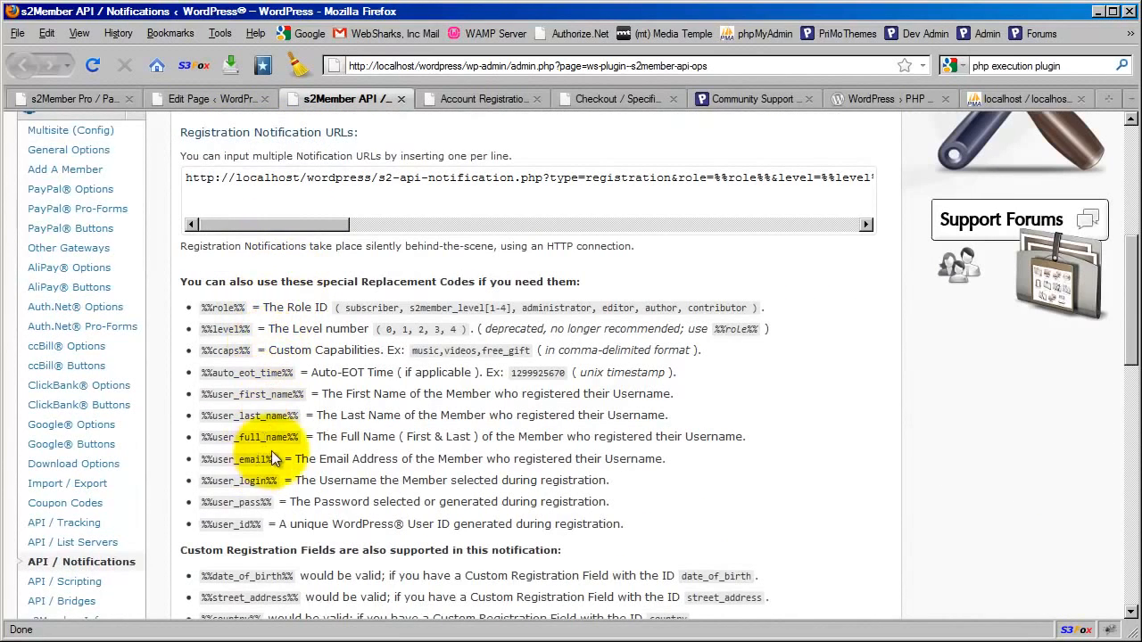
Review the remaining registration replacement codes and examine the custom attribute example that echoes $_SERVER["REMOTE_ADDR"] as cv1
scroll(271, 451, "down", 2)
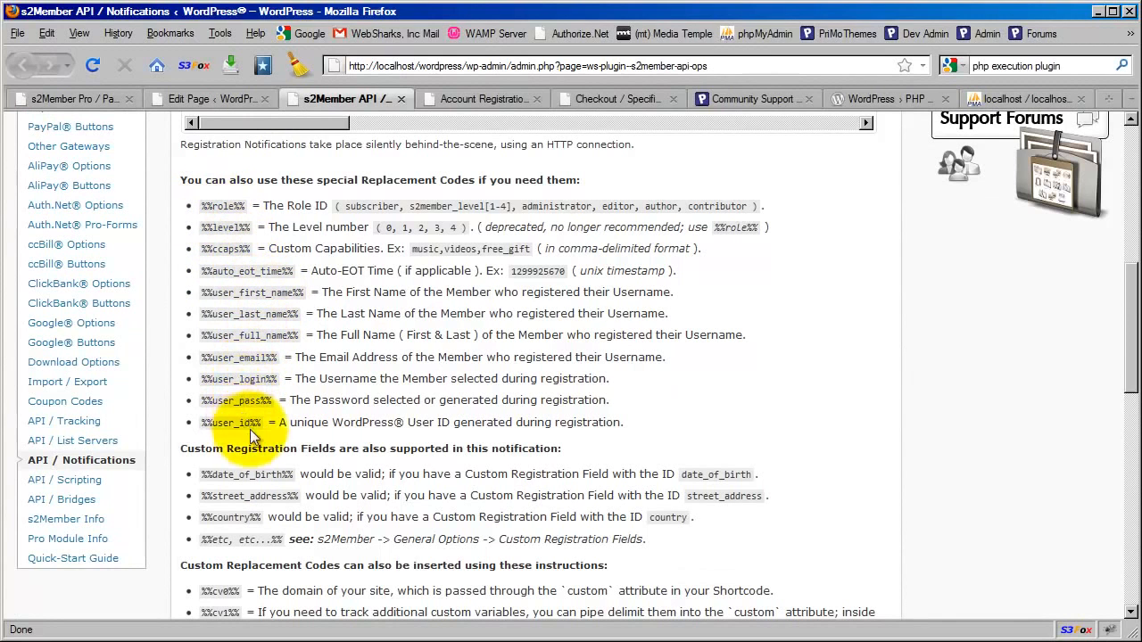
scroll(303, 294, "down", 4)
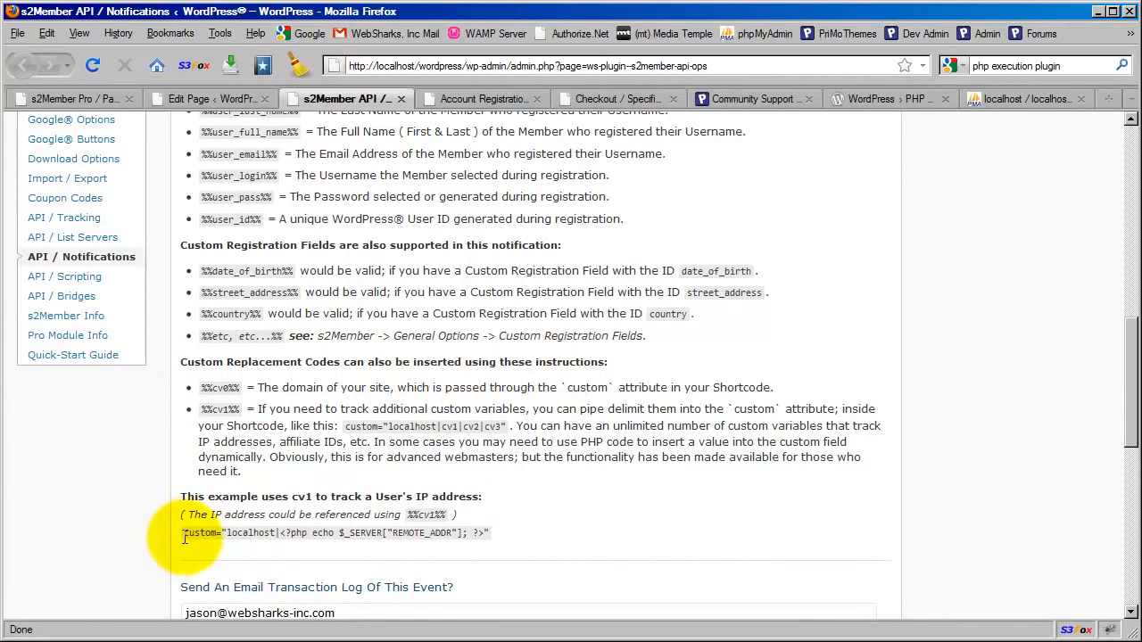
left_click_drag(225, 533, 479, 533)
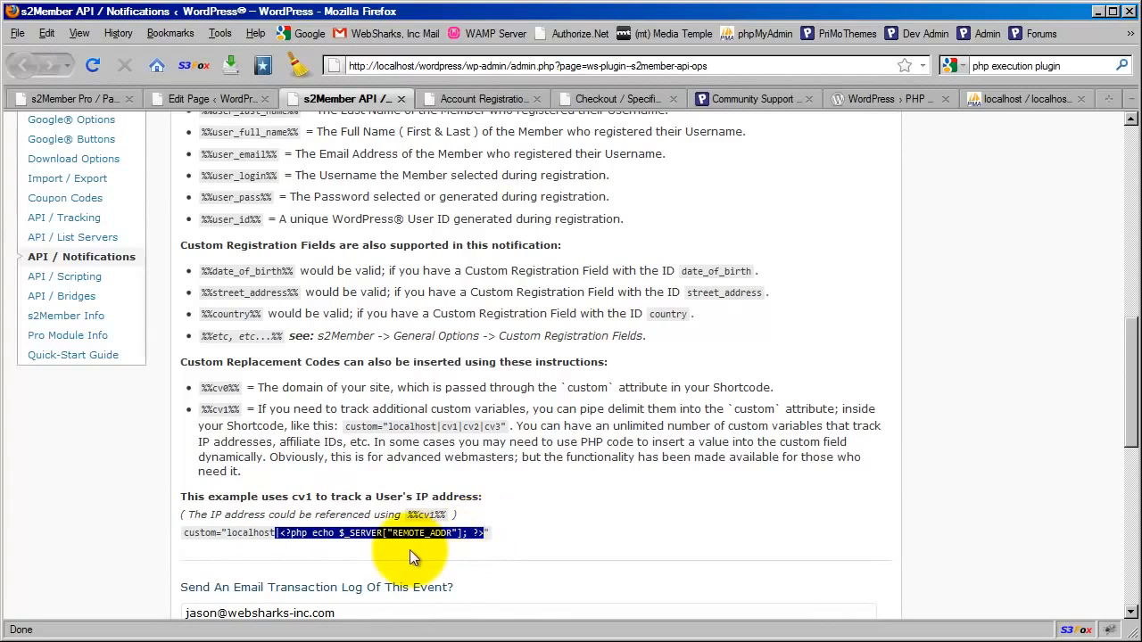
left_click(370, 548)
left_click_drag(340, 532, 460, 533)
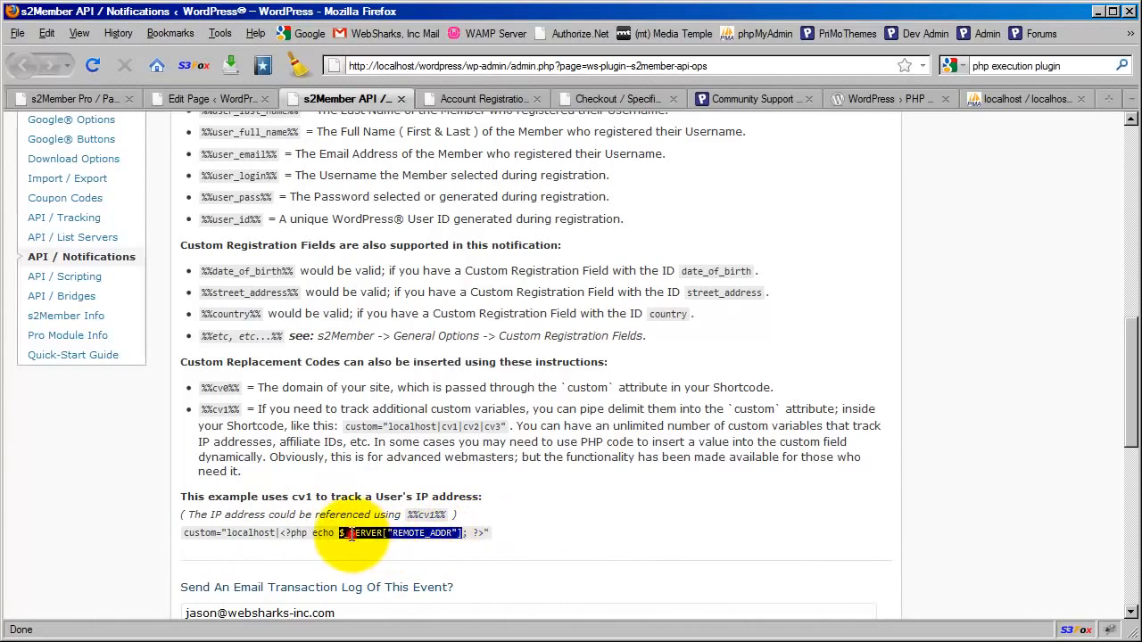
left_click(312, 533)
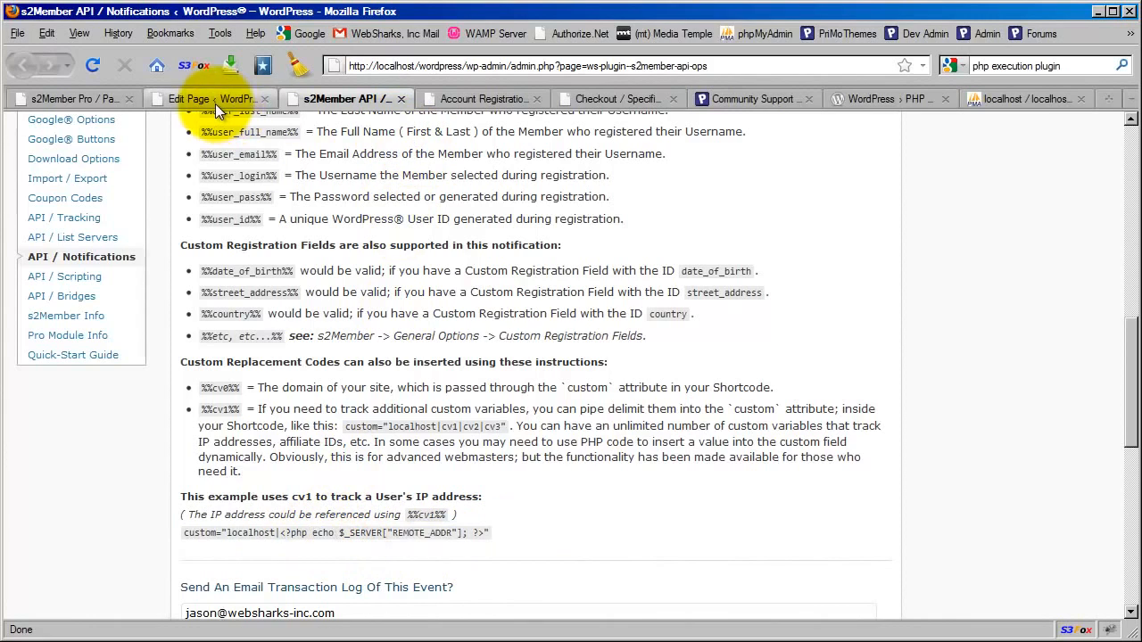
Compare the echoed voucher in the page shortcode's custom attribute with the PHP code in the IP address example of the API notification instructions
left_click(215, 101)
left_click_drag(286, 447, 486, 449)
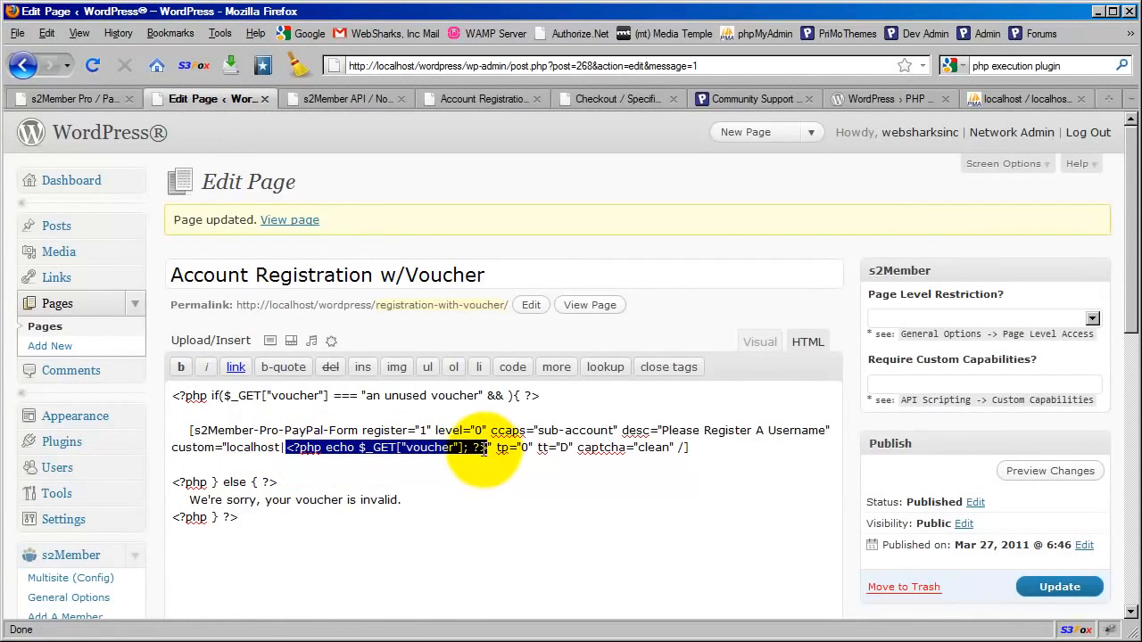
left_click(426, 446)
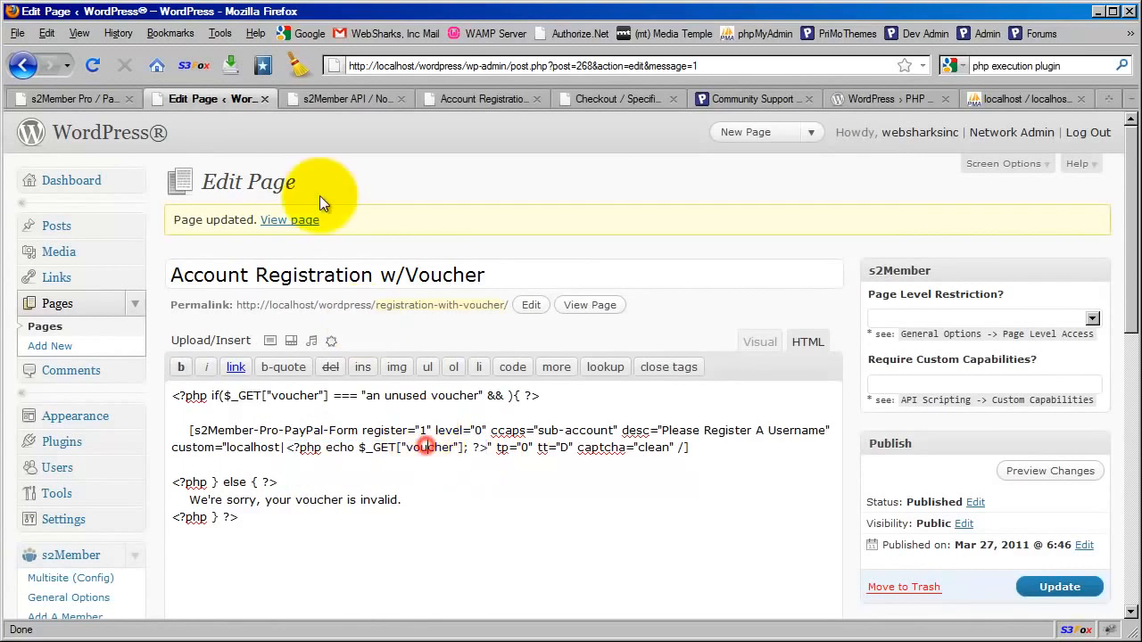
left_click(339, 100)
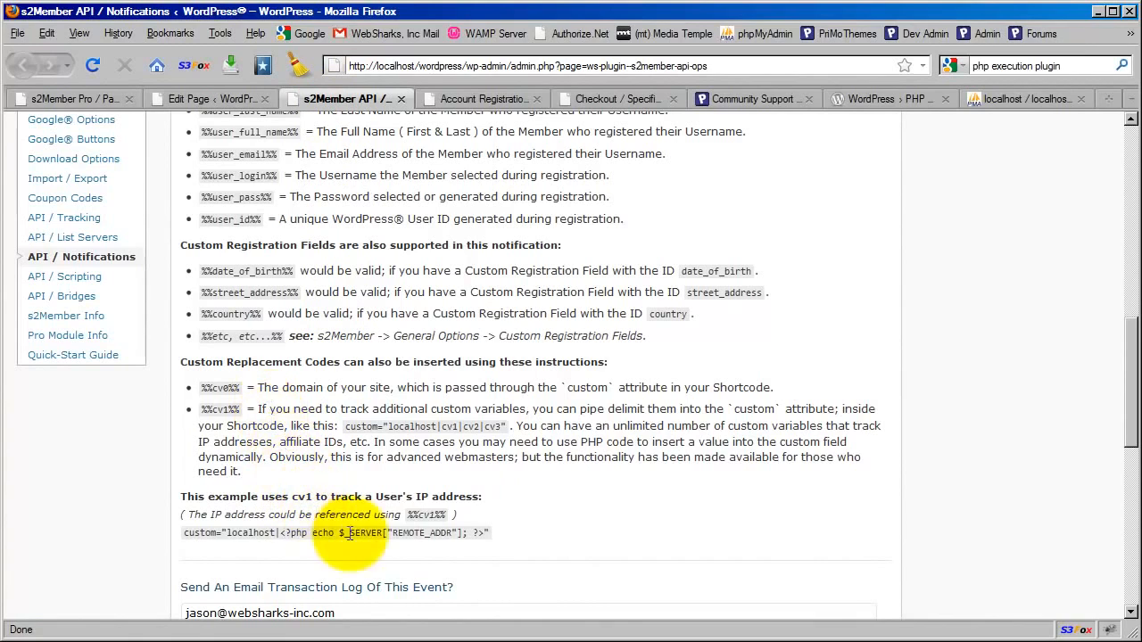
left_click_drag(280, 533, 484, 530)
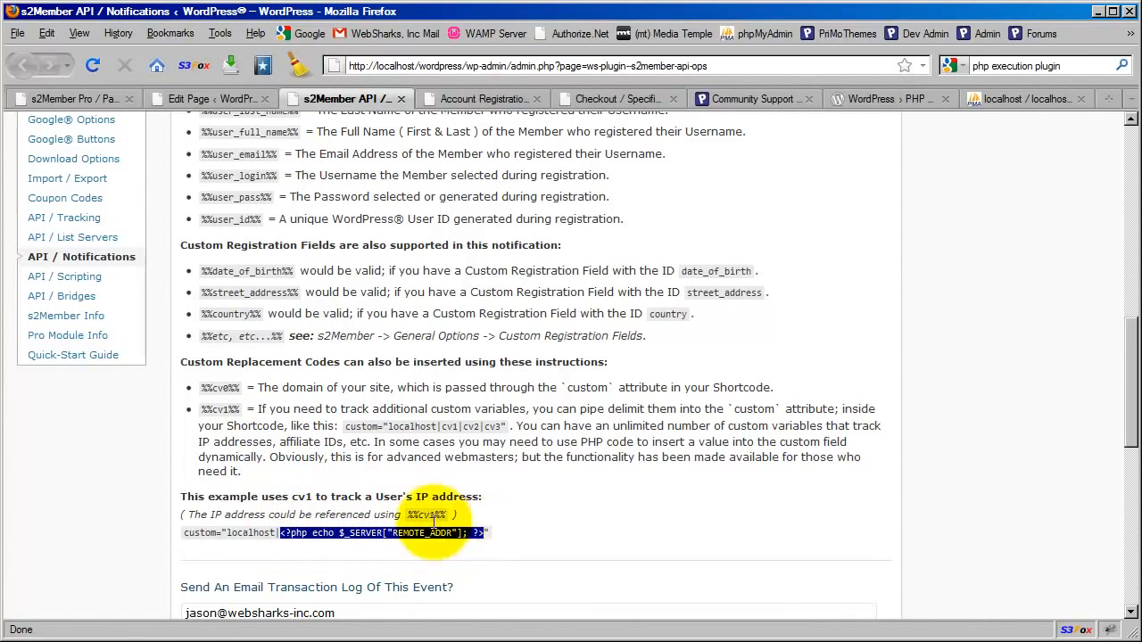
Copy the %%cv1%% replacement code from the IP address example
left_click_drag(408, 516, 431, 515)
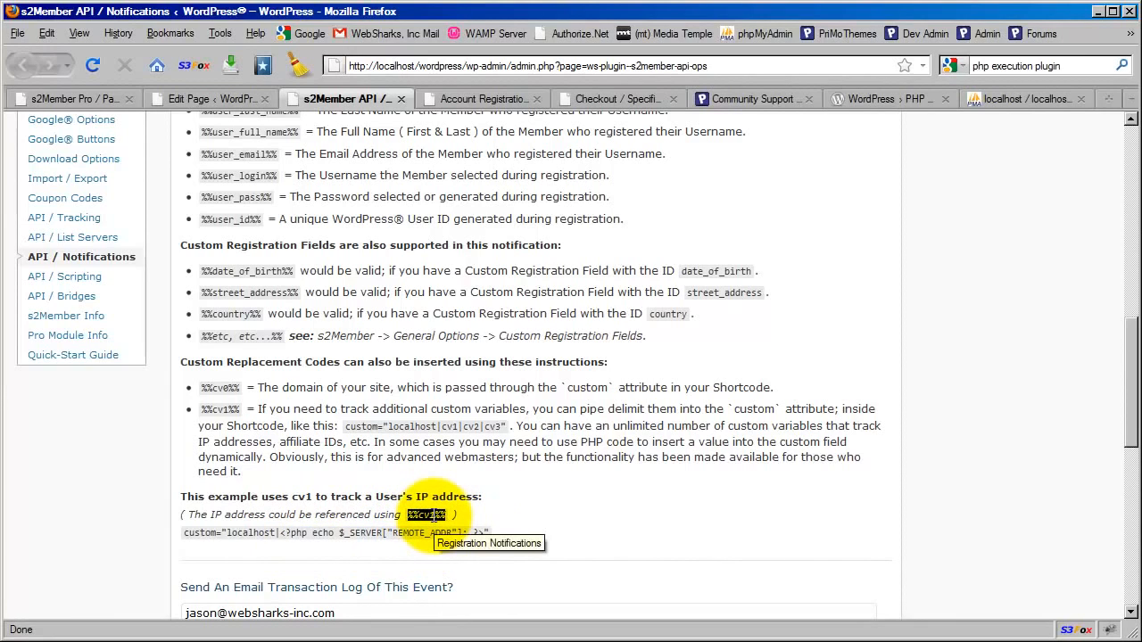
right_click(434, 516)
left_click(466, 527)
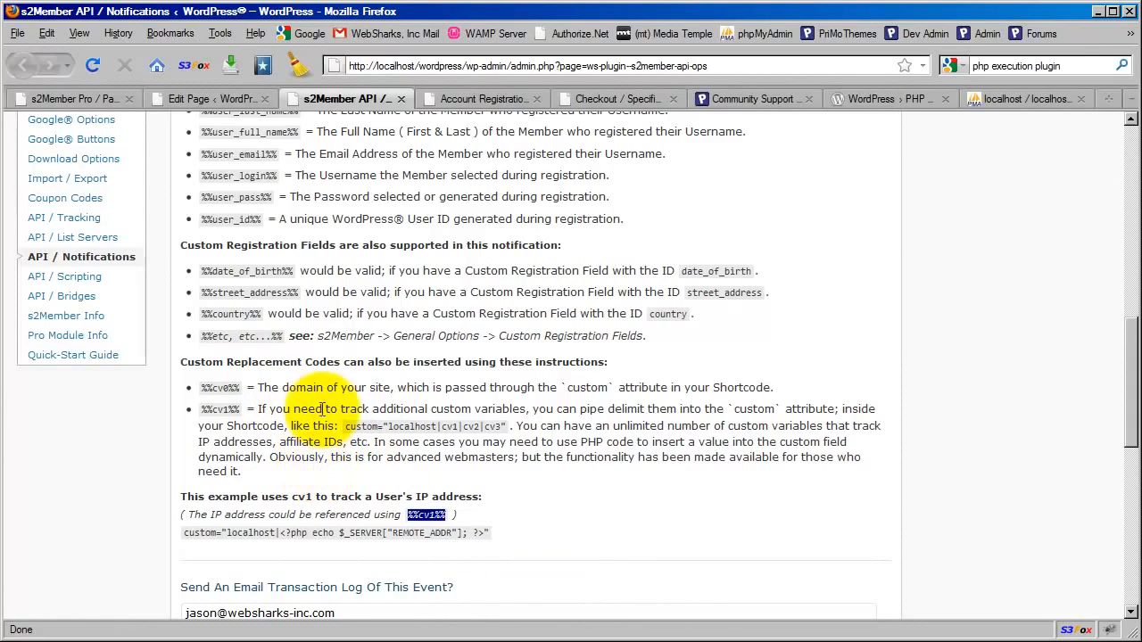
right_click(429, 514)
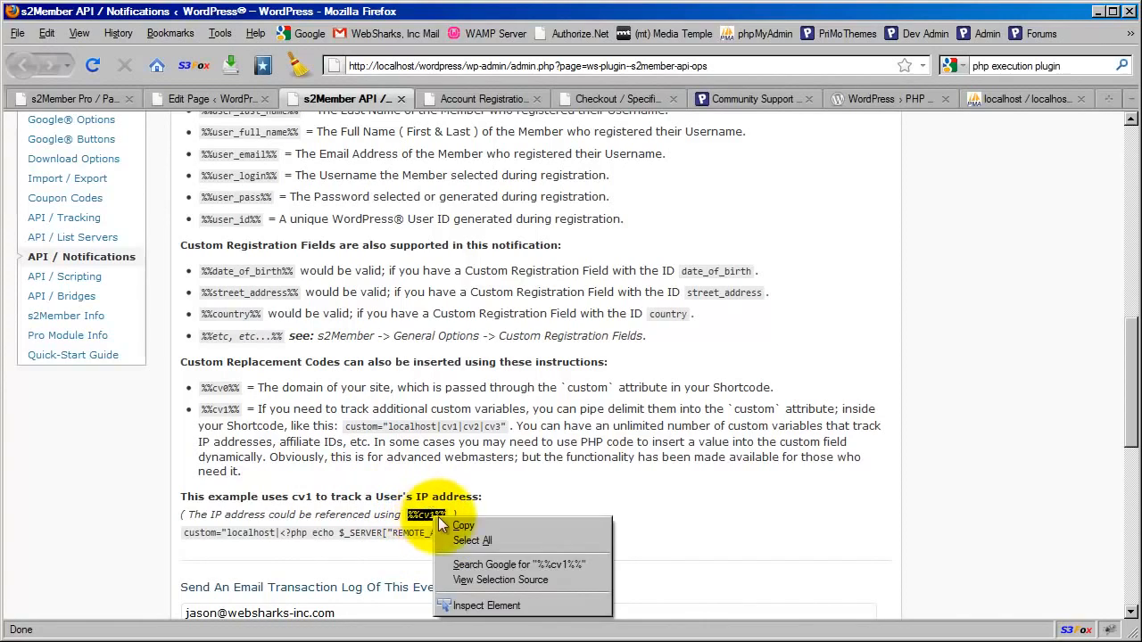
key("Escape")
Replace the query string after s2-api-notification.php in the registration notification URL with ?voucher=%%cv1%%
scroll(471, 526, "up", 8)
scroll(472, 520, "up", 4)
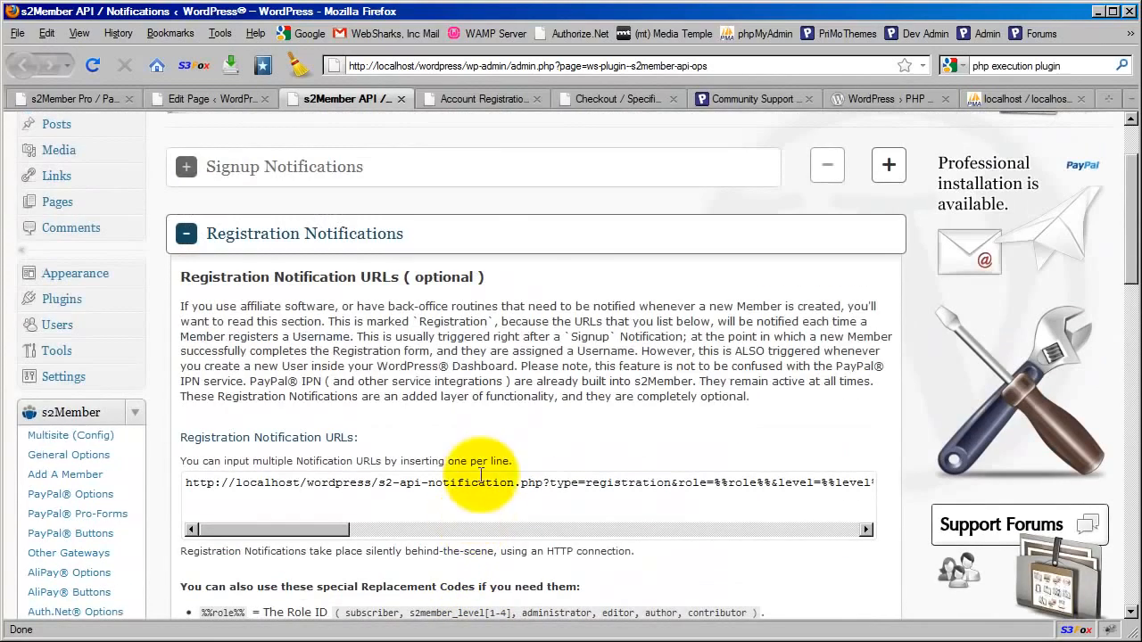
left_click_drag(545, 483, 937, 517)
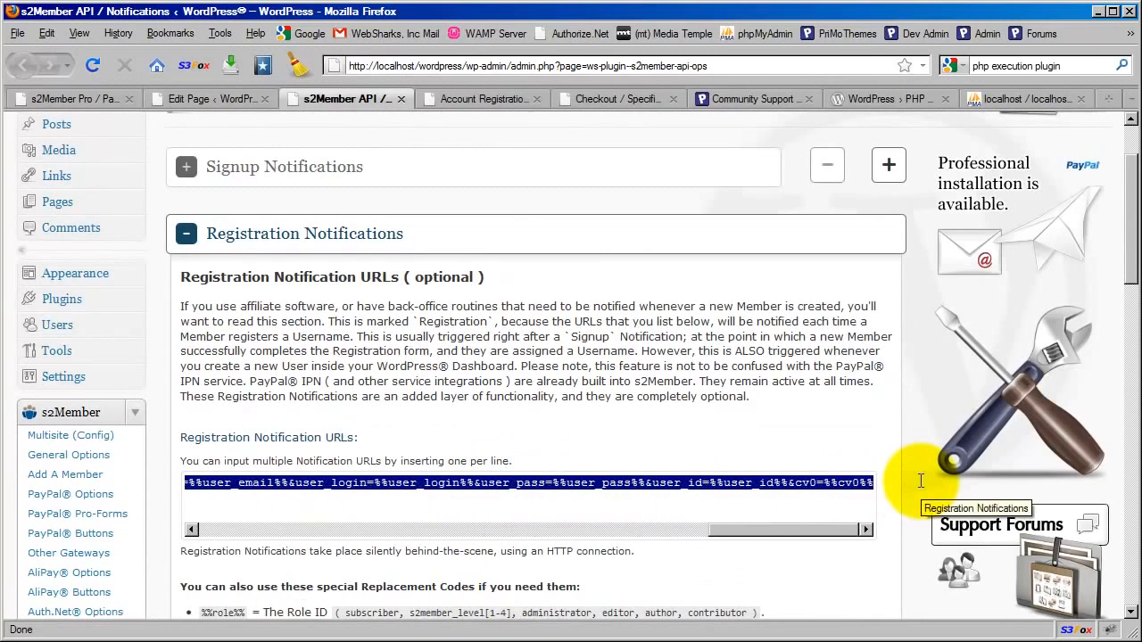
key("Delete")
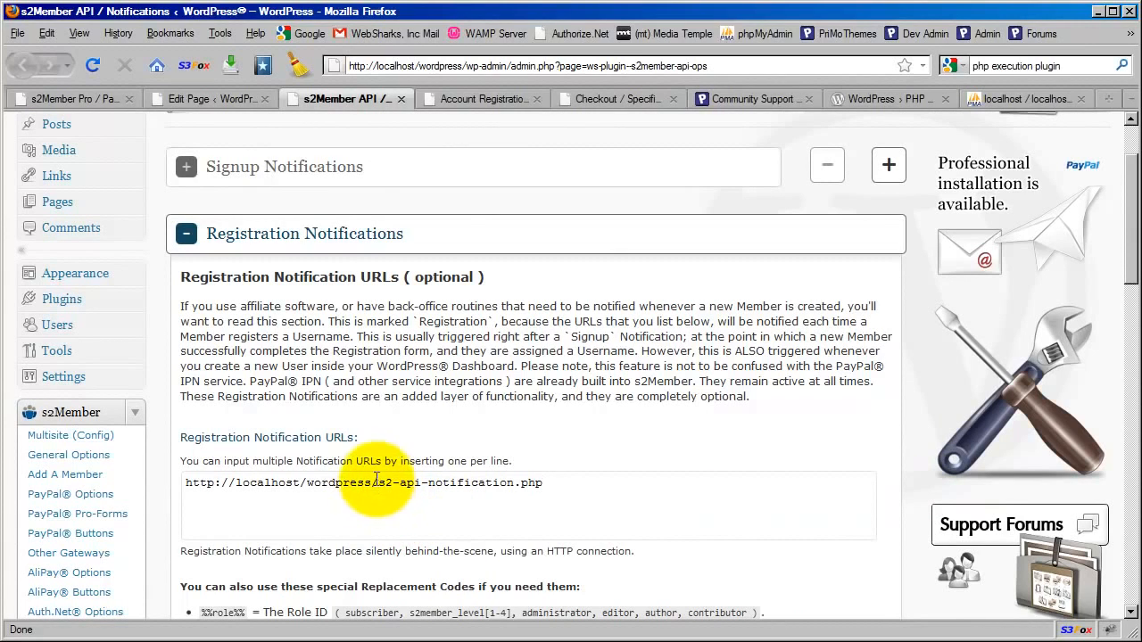
left_click_drag(377, 482, 566, 478)
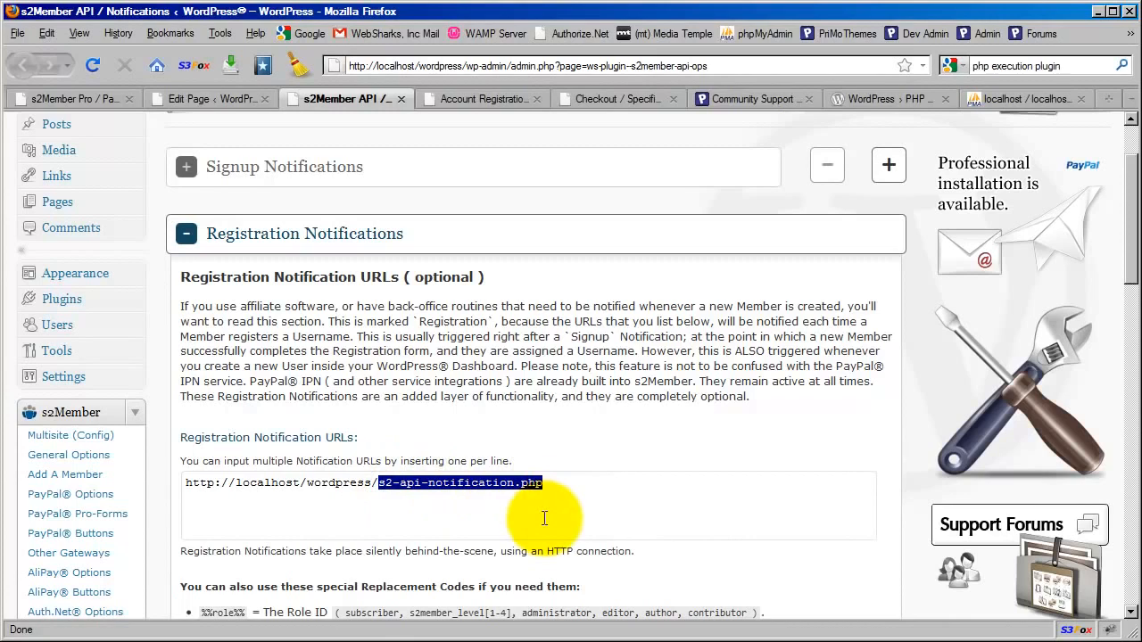
left_click(550, 484)
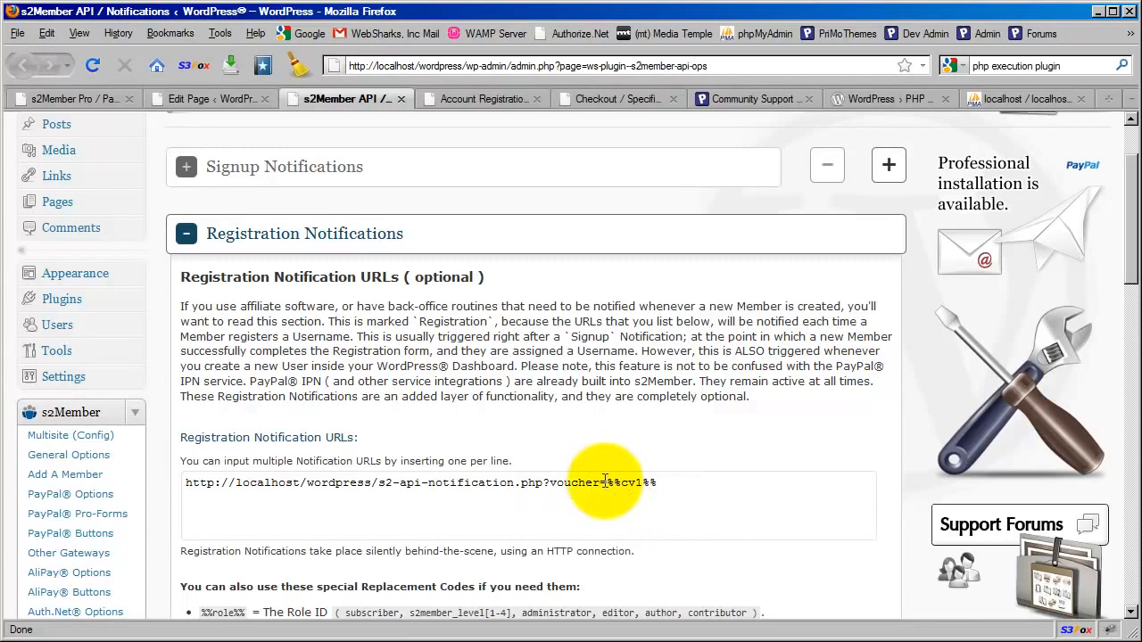
Examine the notification URL's voucher parameter and script name, and check them against the voucher condition and invalid-voucher message in the page editor
left_click_drag(606, 482, 653, 482)
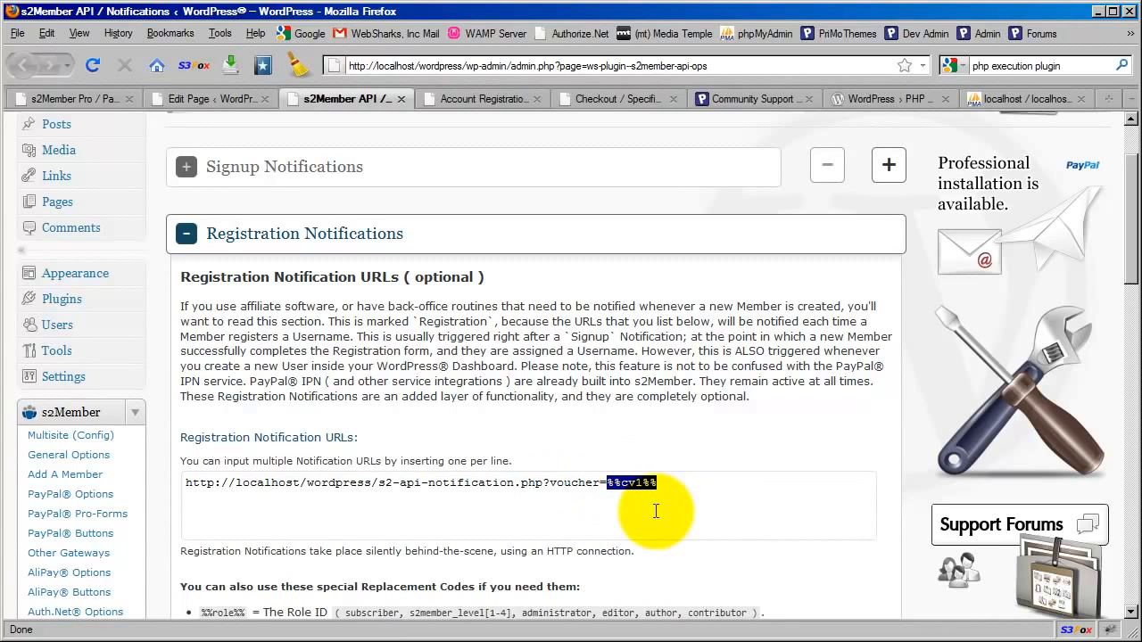
left_click(542, 485)
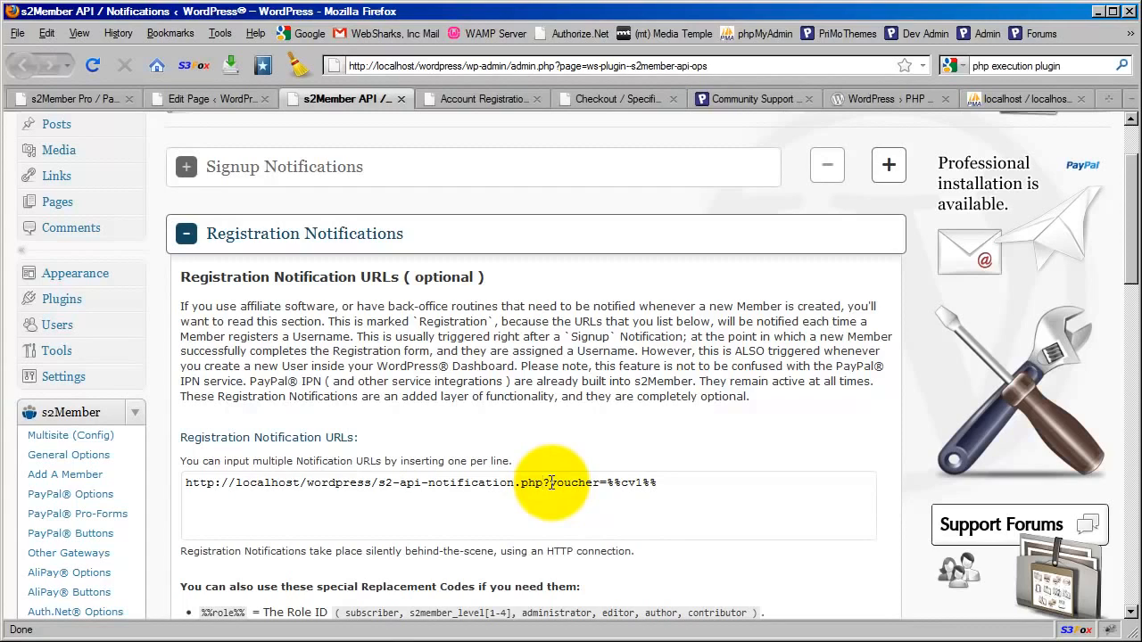
left_click(582, 482)
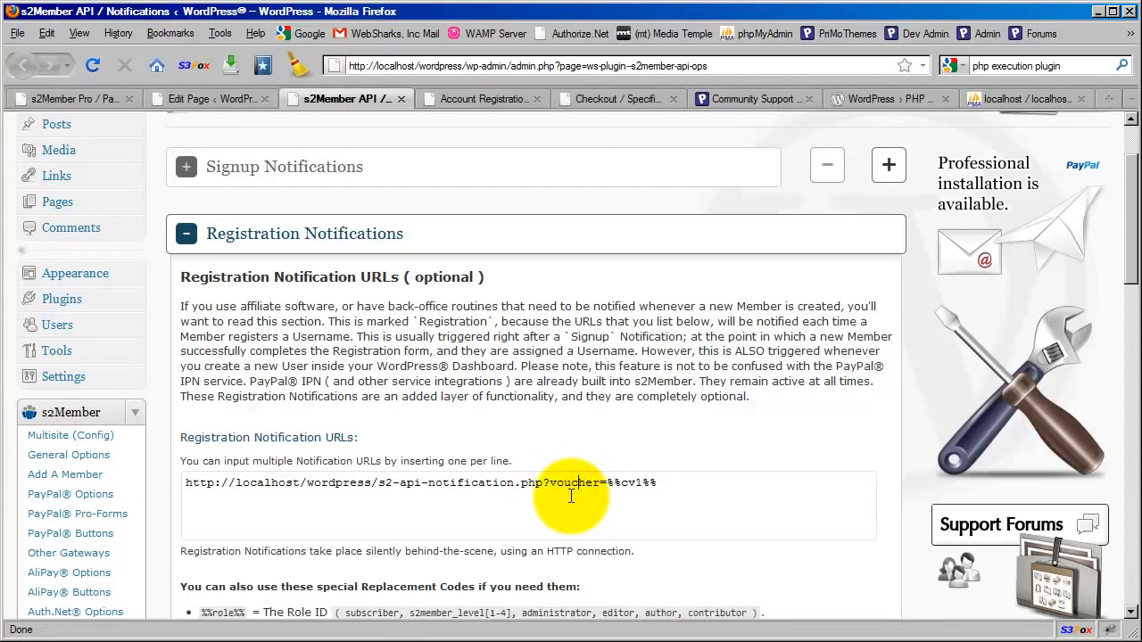
left_click(221, 102)
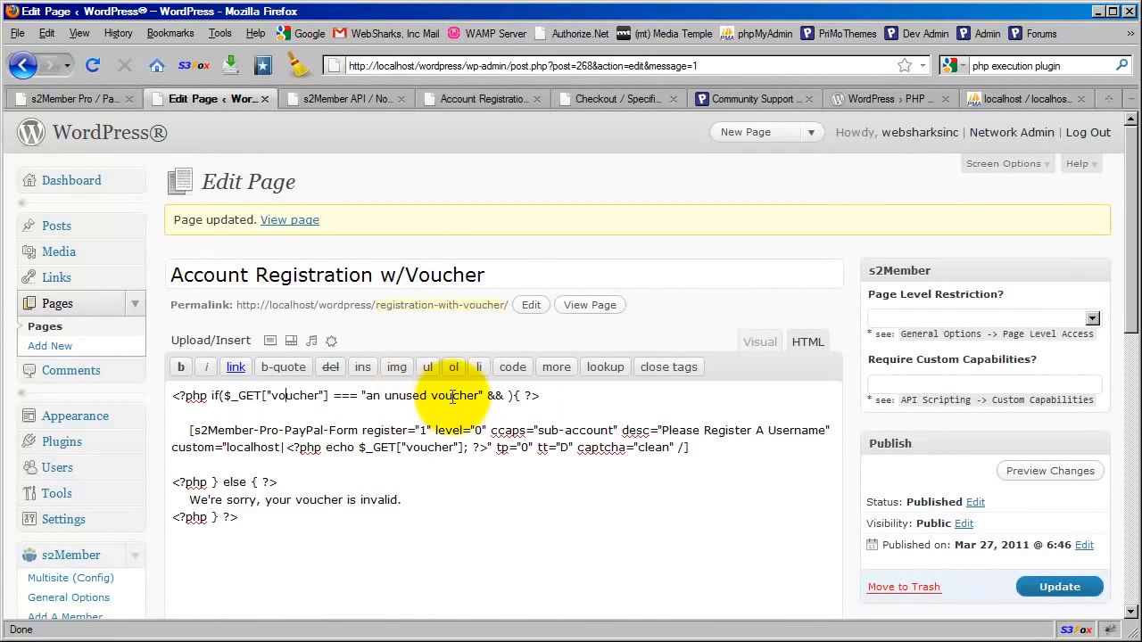
left_click_drag(403, 500, 181, 502)
left_click(244, 515)
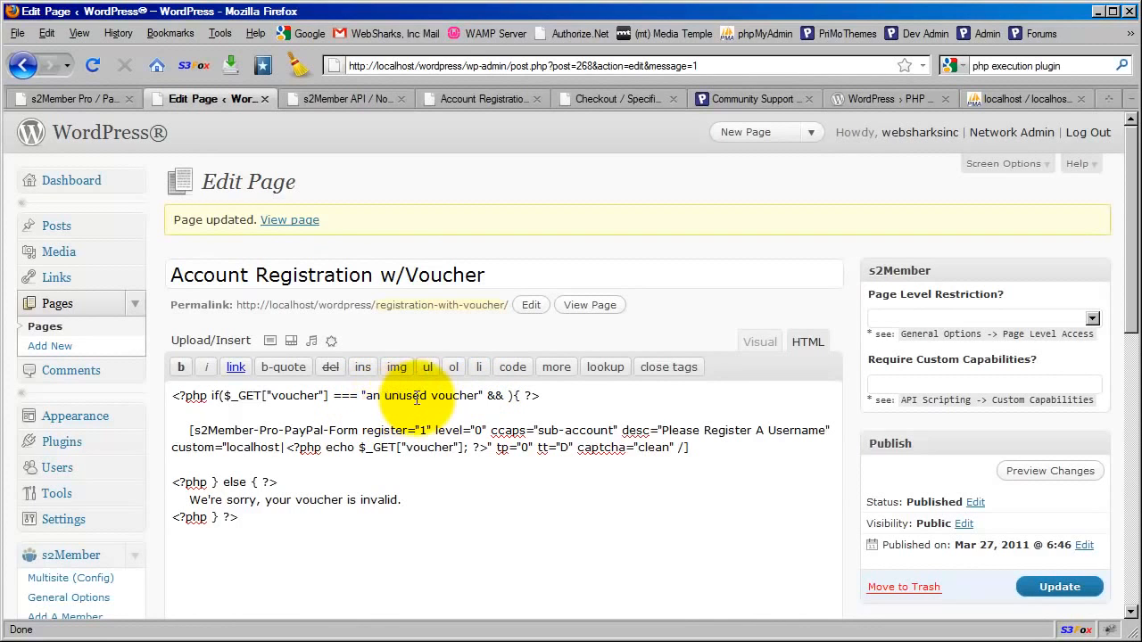
left_click(339, 99)
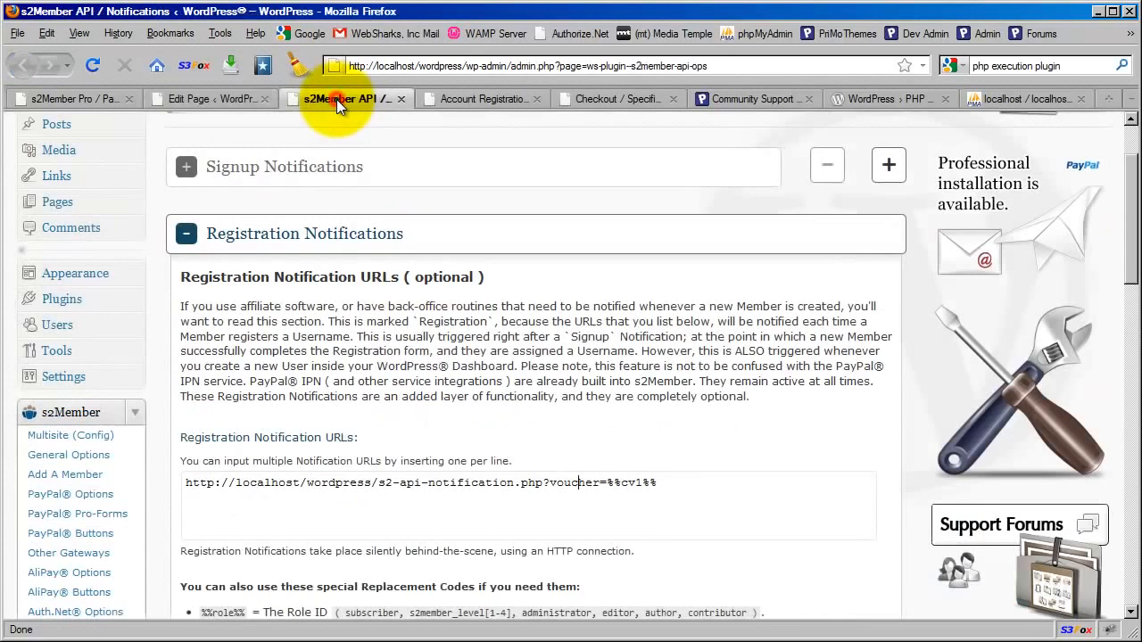
left_click_drag(376, 483, 541, 483)
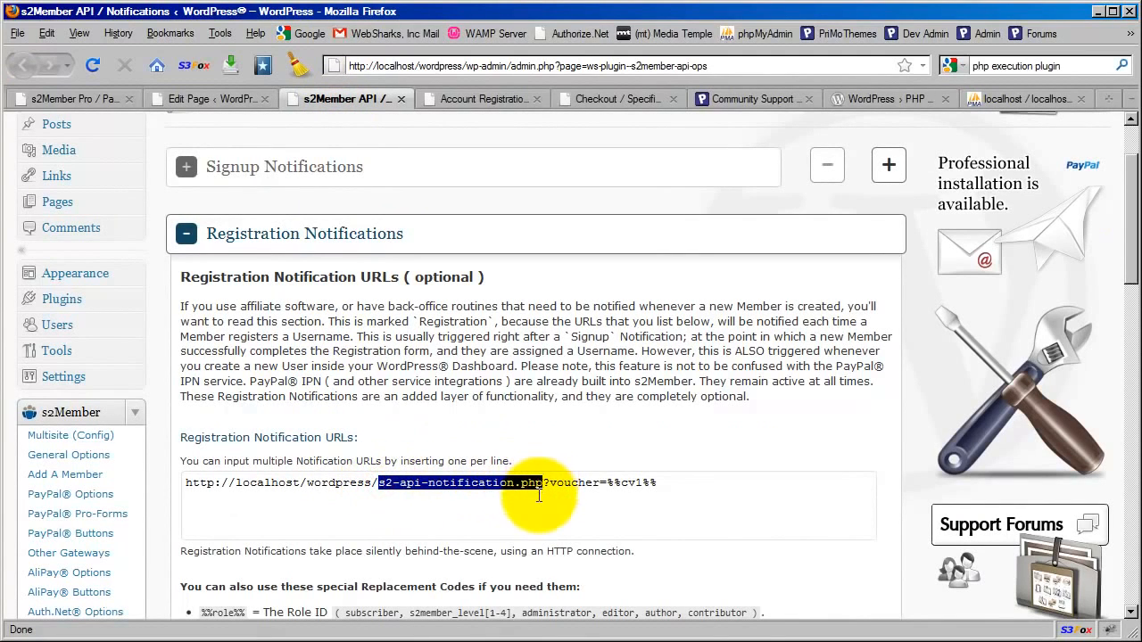
left_click(558, 437)
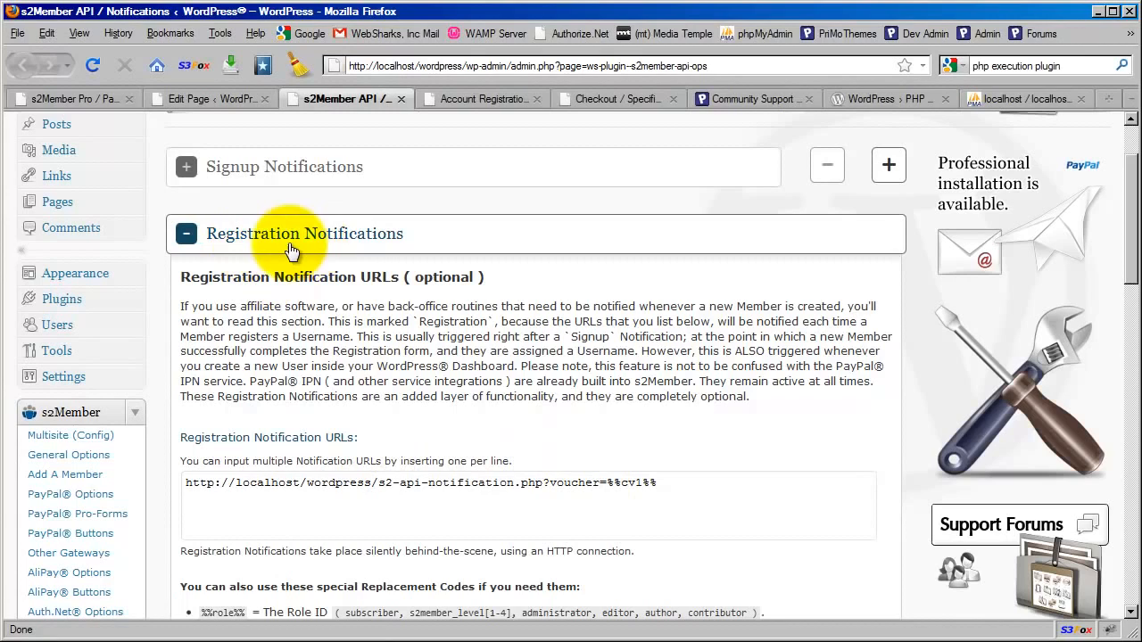